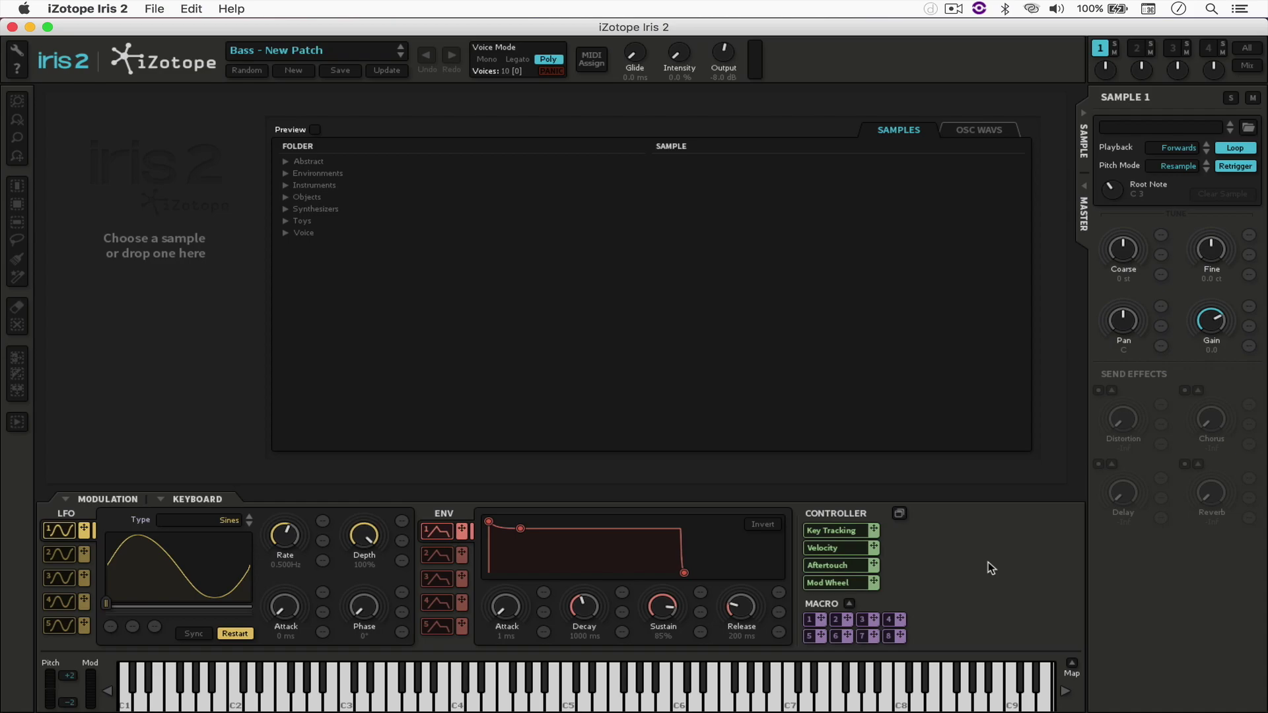
Preview Spring.wav from Bounced Files with Quick Look, then drag it into Iris 2's Sample 1.
key(super+Tab)
key(Tab)
key(Tab)
key(super+shift+Tab)
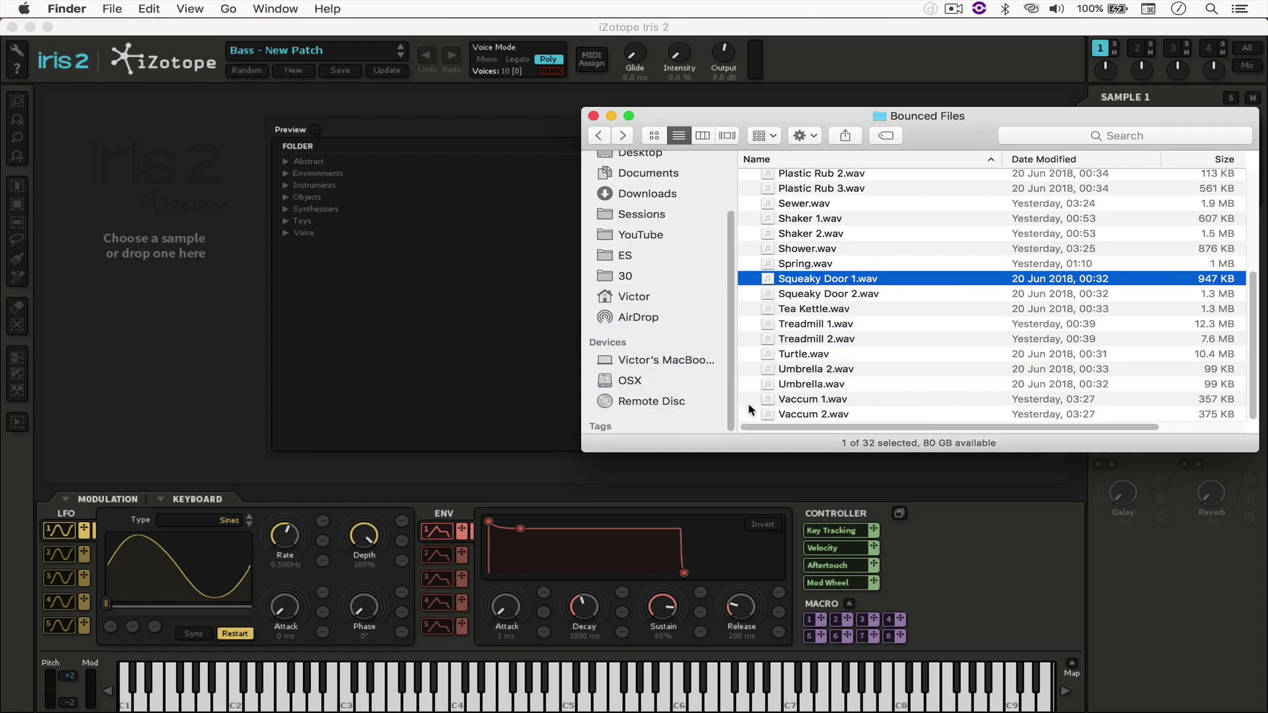
click(811, 264)
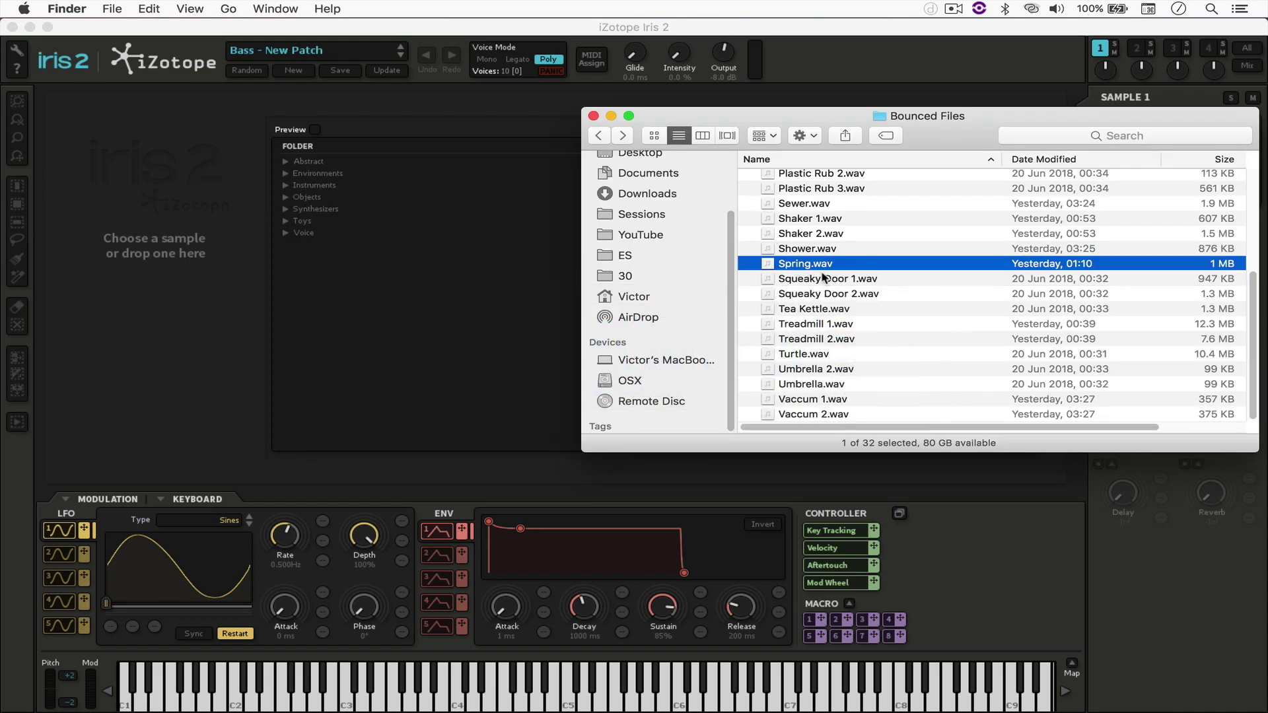
key(space)
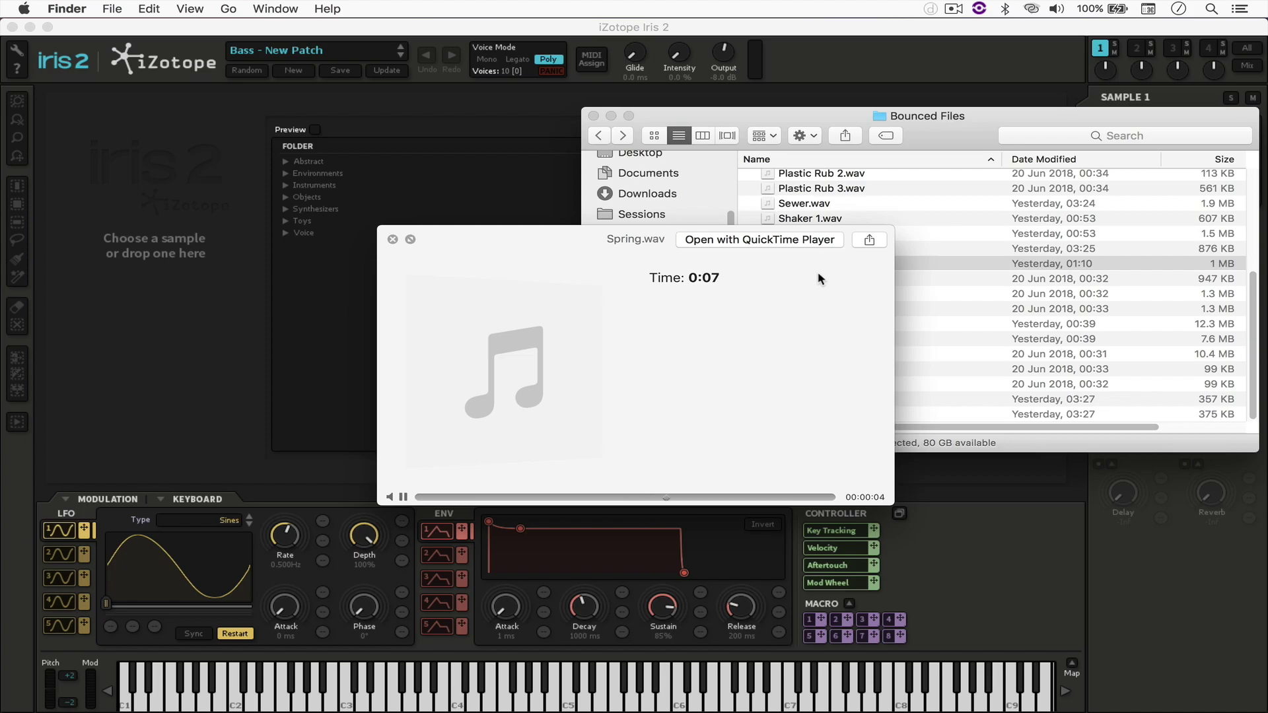
key(space)
drag(818, 271, 456, 280)
click(596, 58)
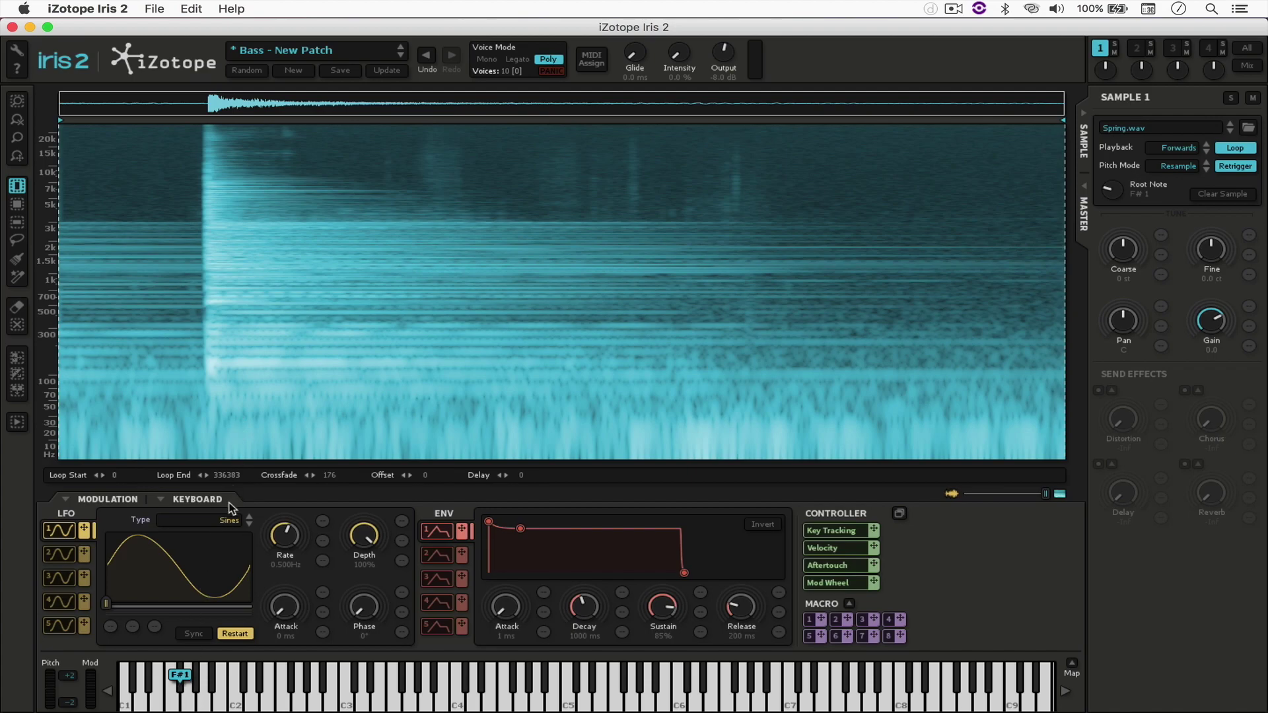
click(178, 671)
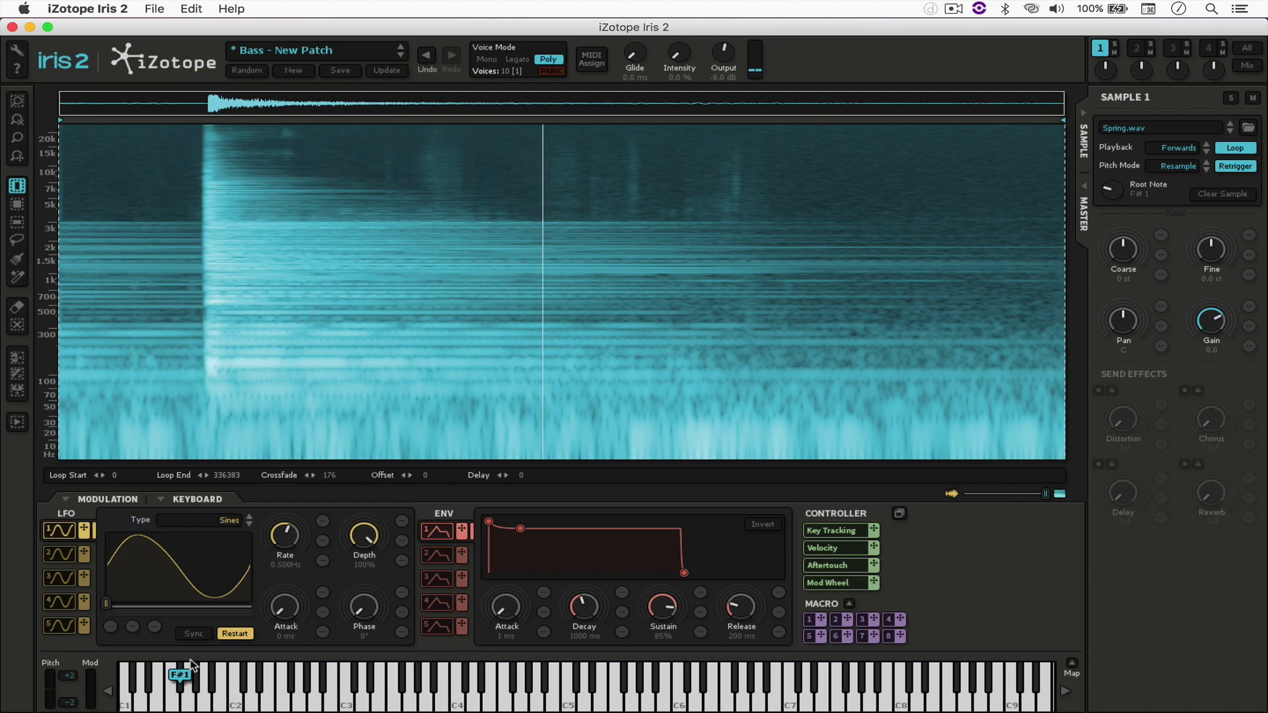
click(461, 705)
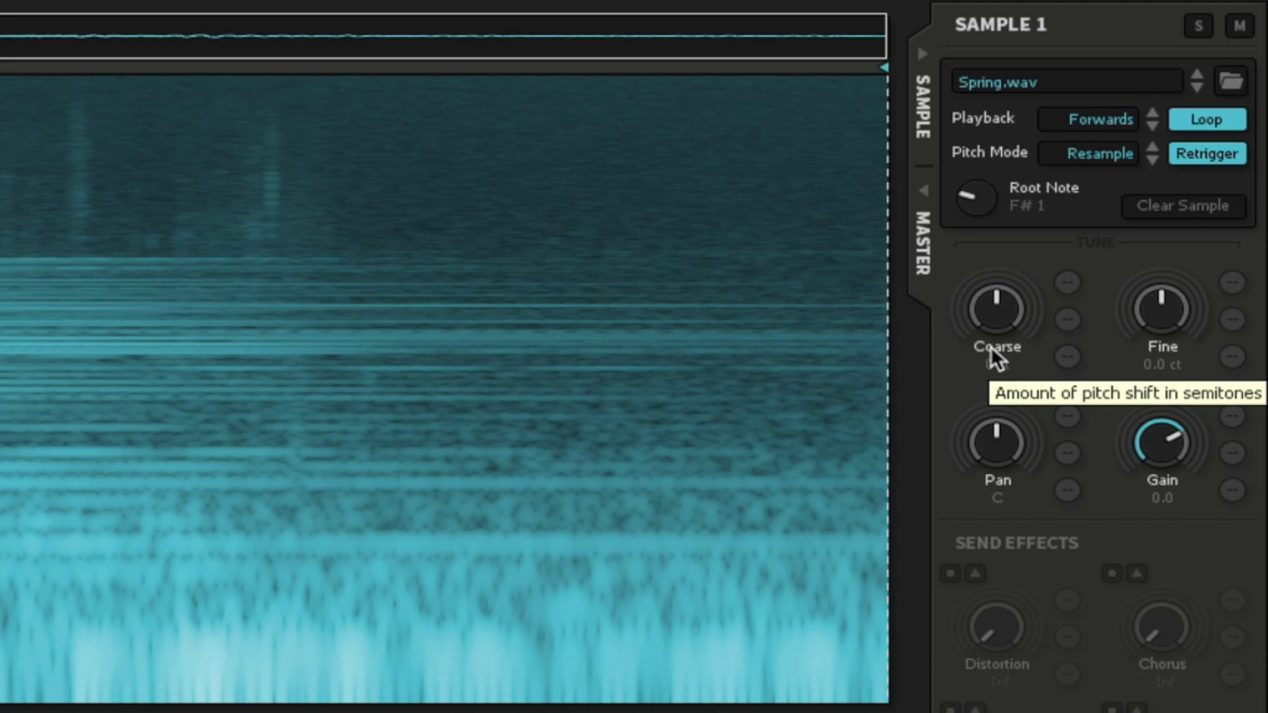
Lower Sample 1's coarse tuning, then raise it to 24 semitones, auditioning F#1 after each change.
drag(997, 315, 986, 357)
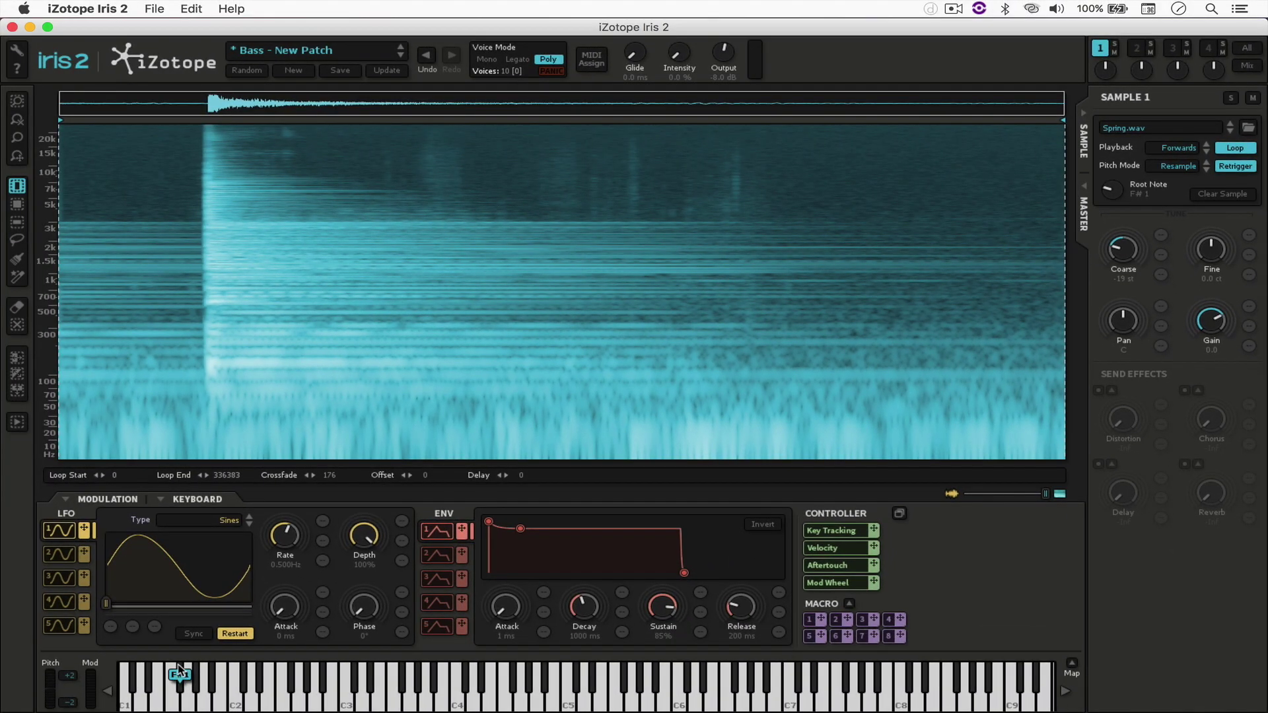
click(179, 670)
drag(1122, 262, 1123, 295)
click(174, 673)
Reset coarse to 0 st, route LFO 1 to coarse pitch, and slow the LFO rate to 0.009 Hz.
alt+click(1123, 250)
drag(80, 532, 1162, 240)
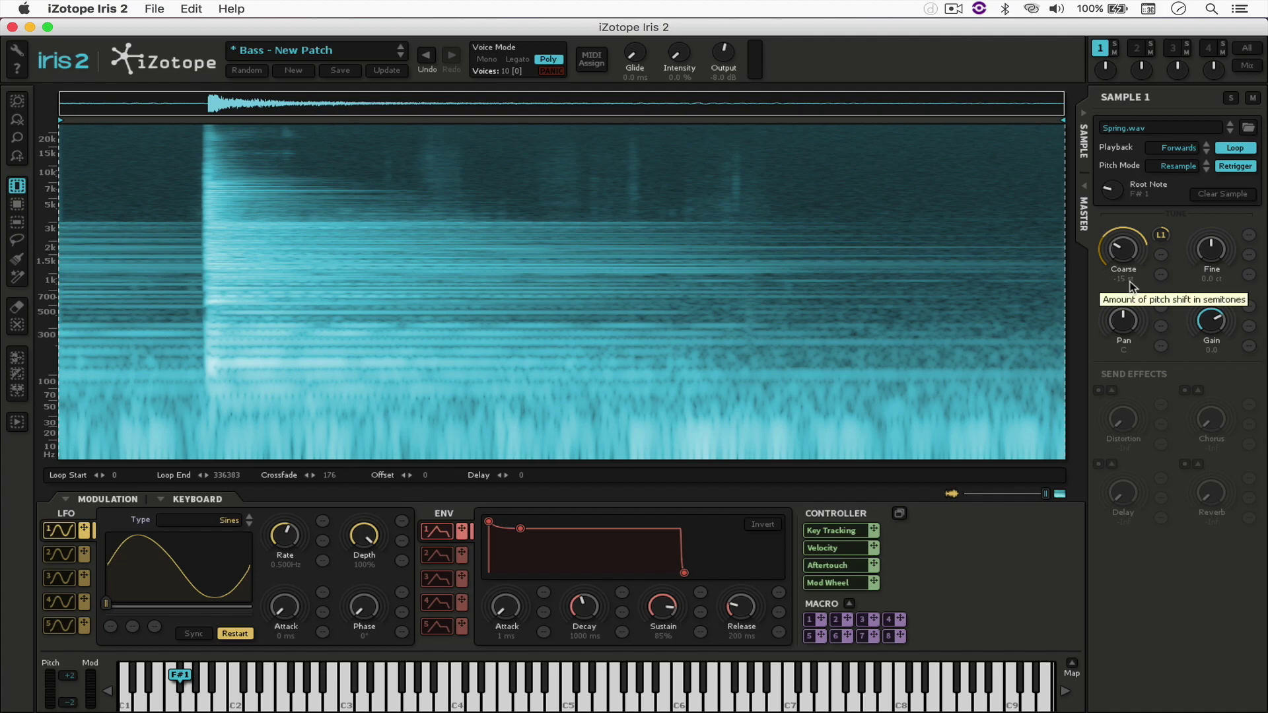
click(185, 699)
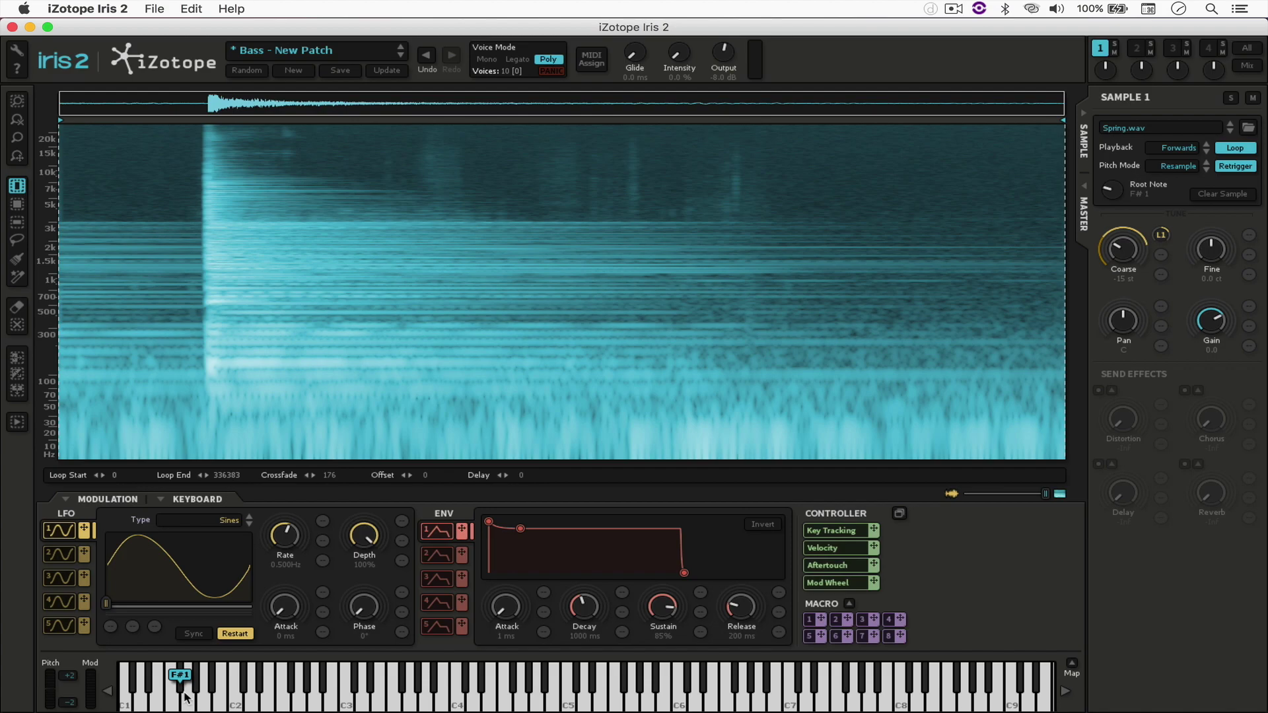
click(186, 698)
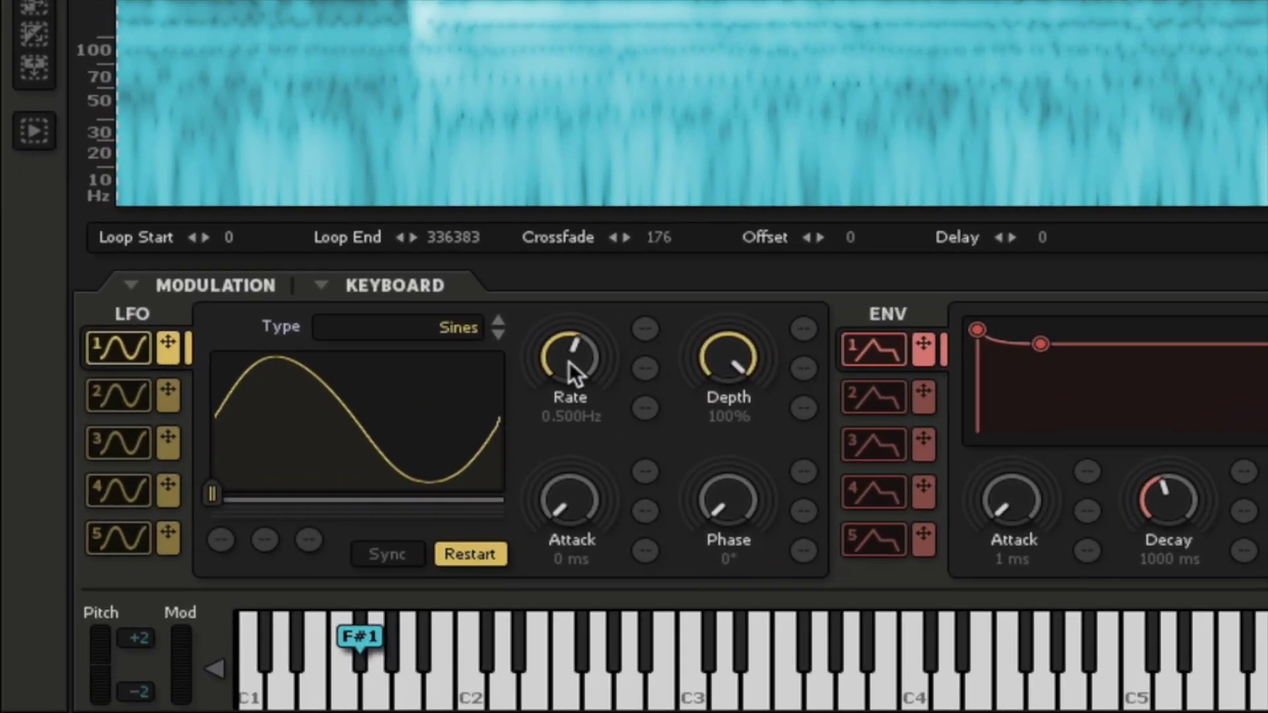
drag(569, 362, 560, 399)
click(374, 696)
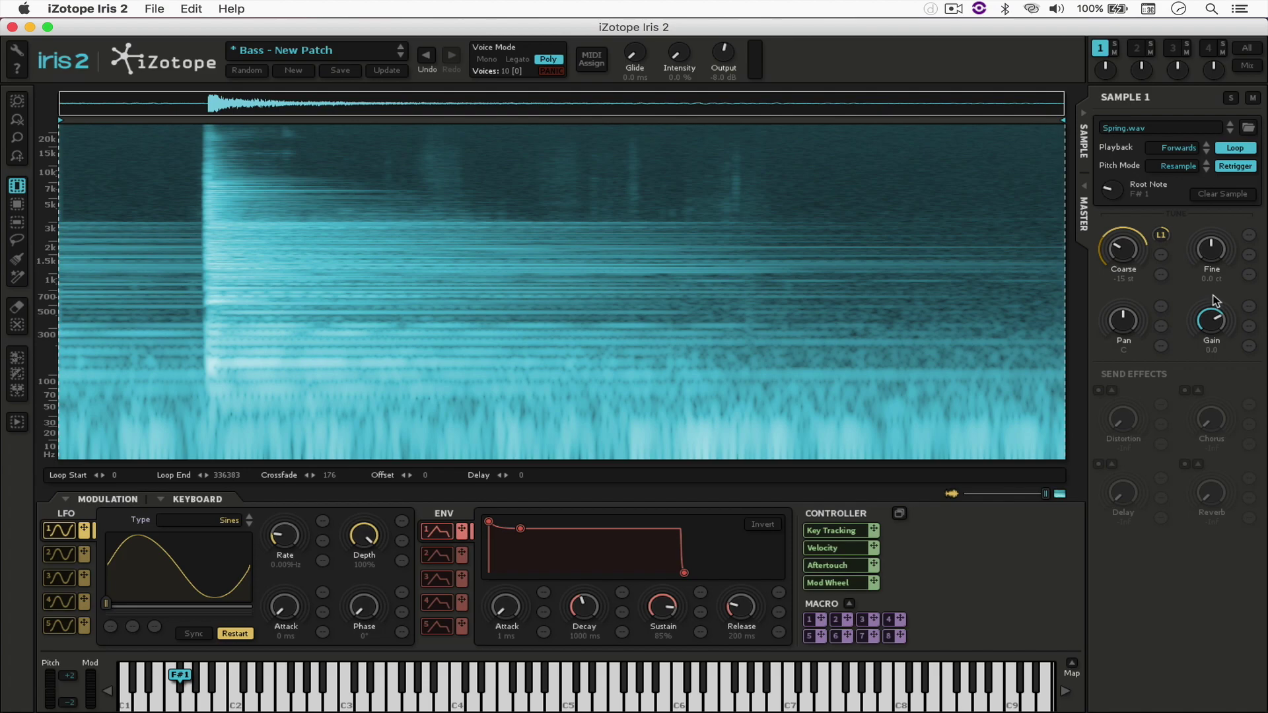
With the Paint Brush, select high and low partials in Spring.wav's attack and audition them at F#1.
click(17, 259)
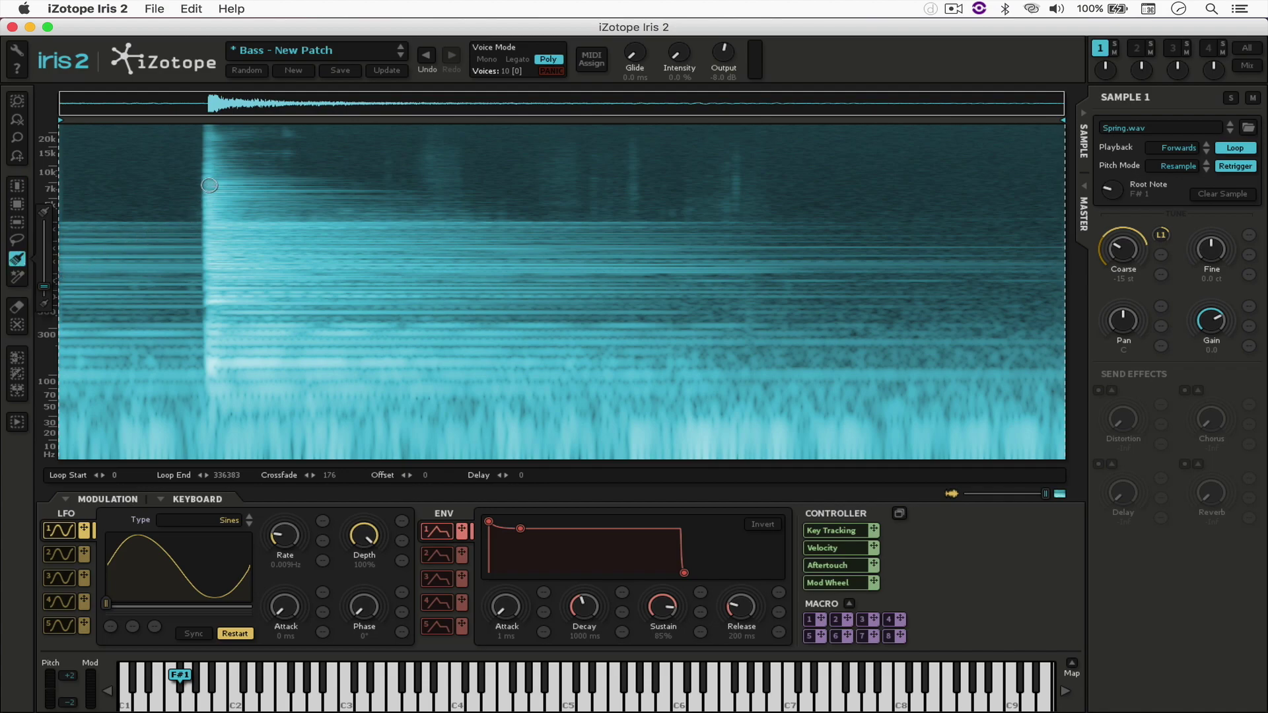
drag(203, 185, 224, 185)
click(211, 229)
drag(211, 300, 221, 290)
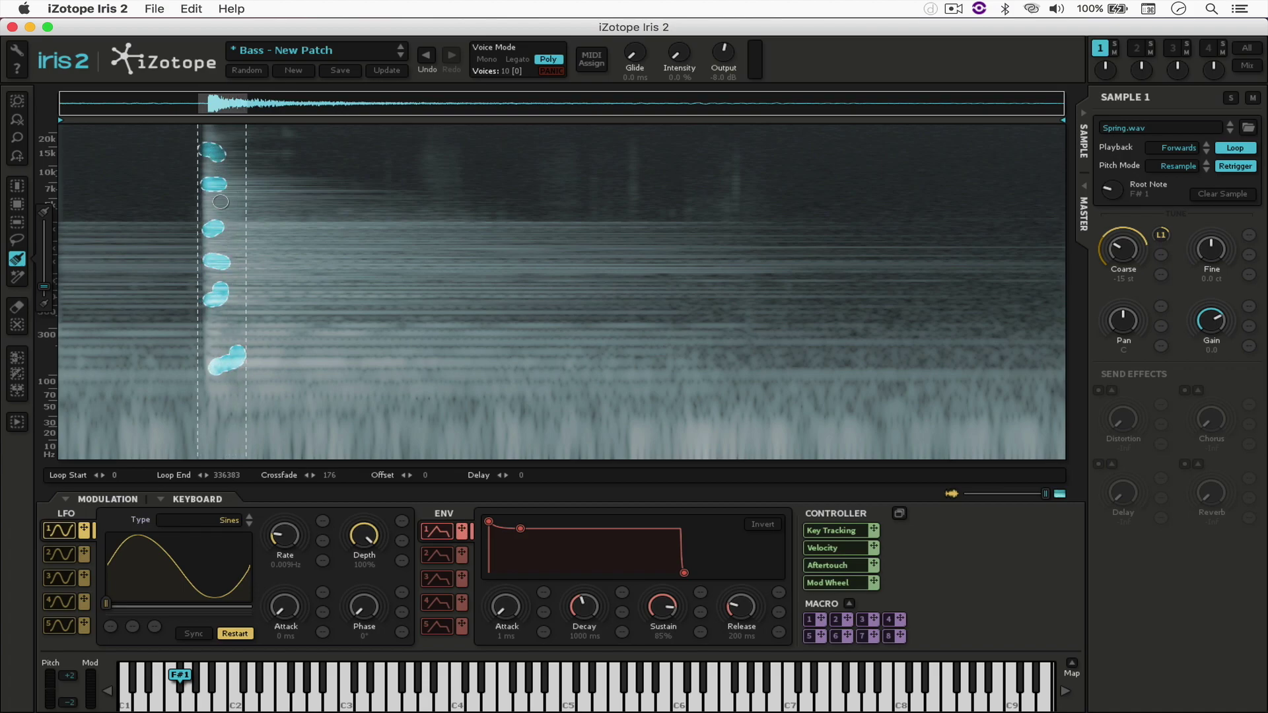
click(180, 671)
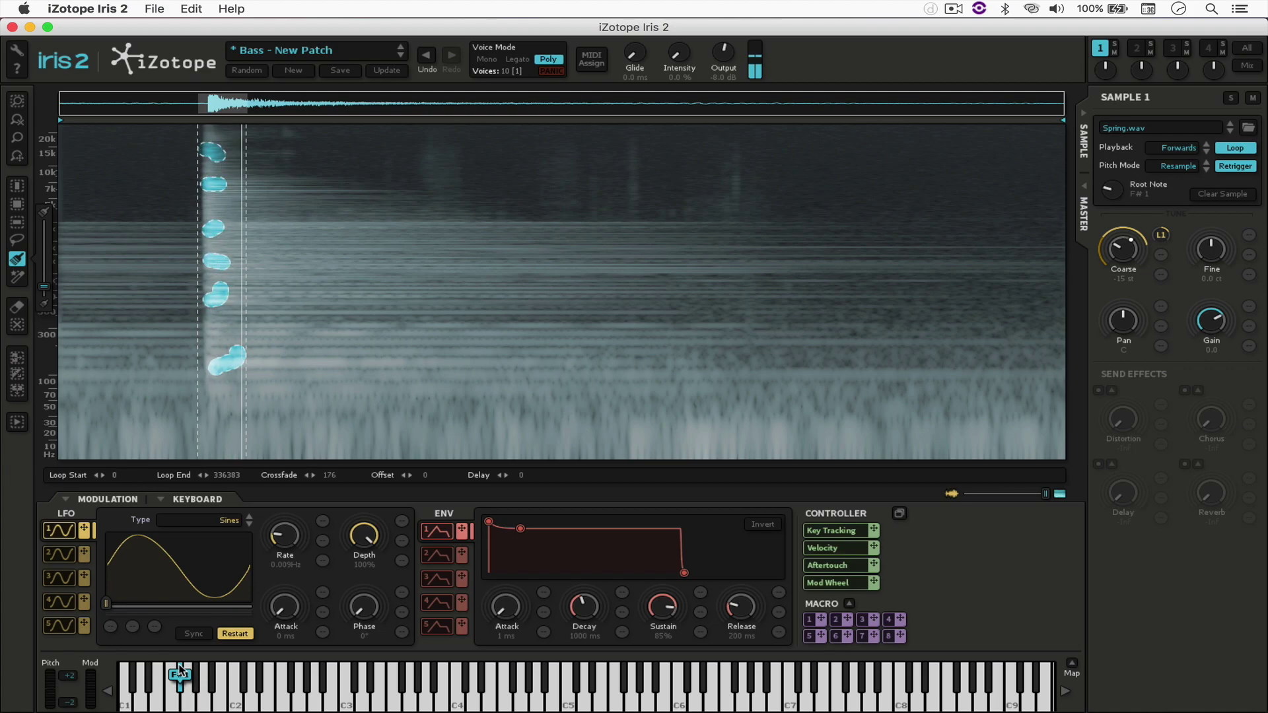
drag(180, 670, 180, 670)
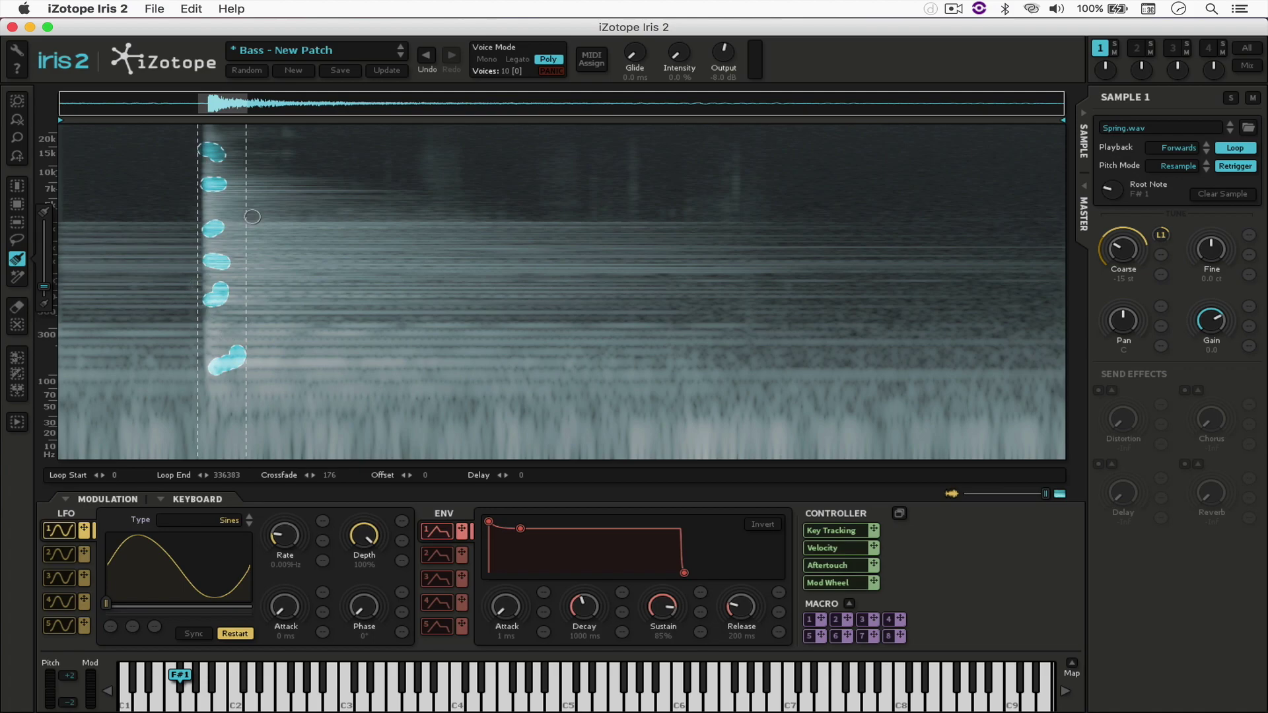
scroll(208, 157, up, 5)
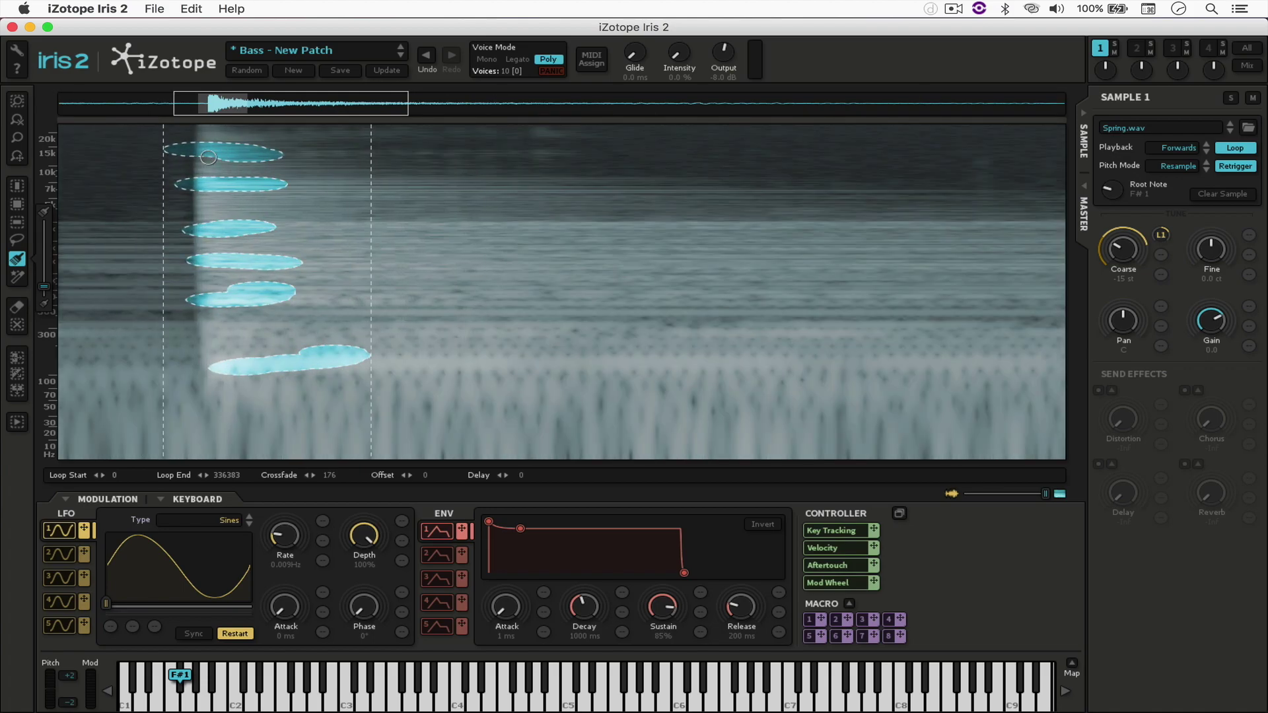
click(455, 707)
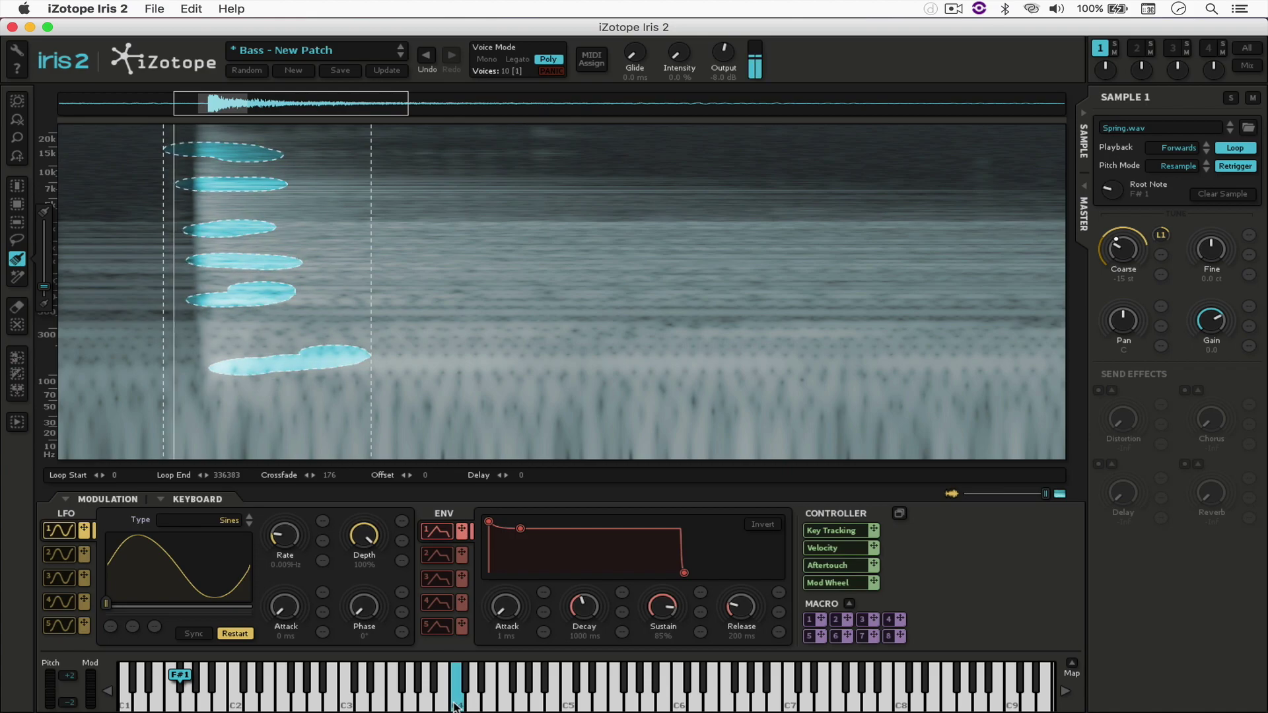
click(567, 705)
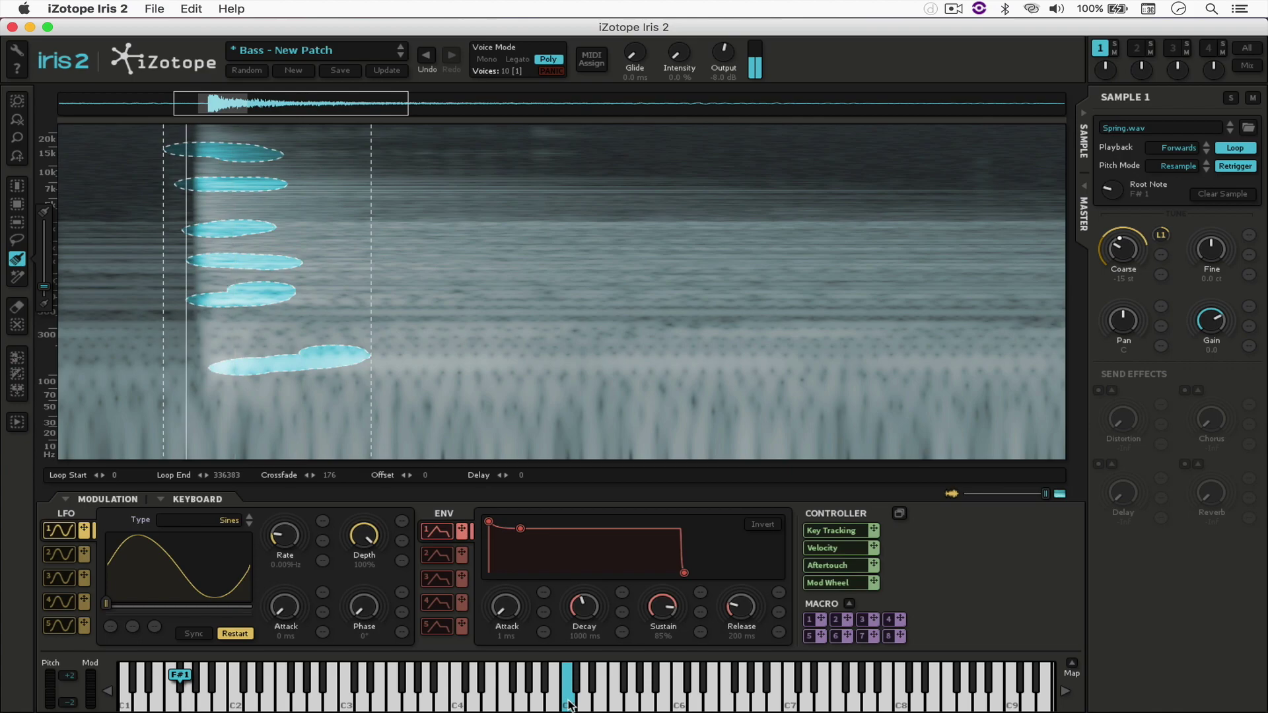
scroll(329, 367, down, 5)
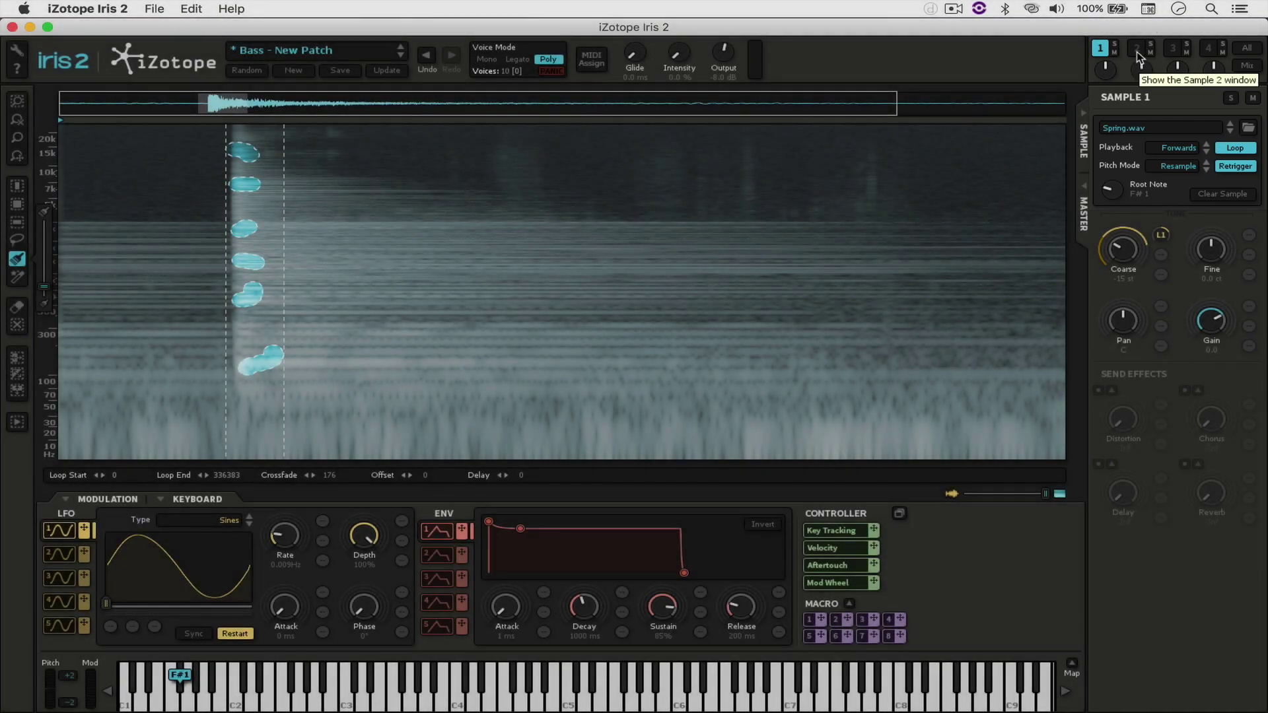
Select sample slot 2 and drag Squeaky Door 1.wav from Finder into it.
click(1136, 51)
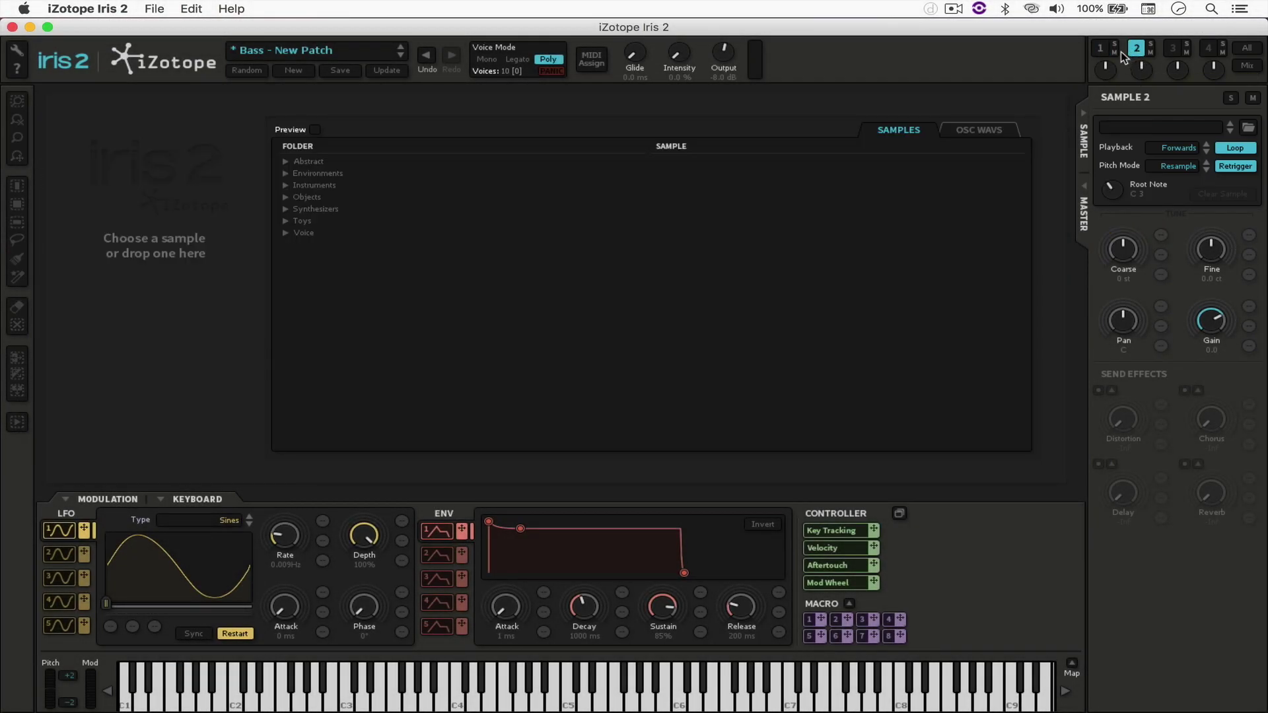
key(super+Tab)
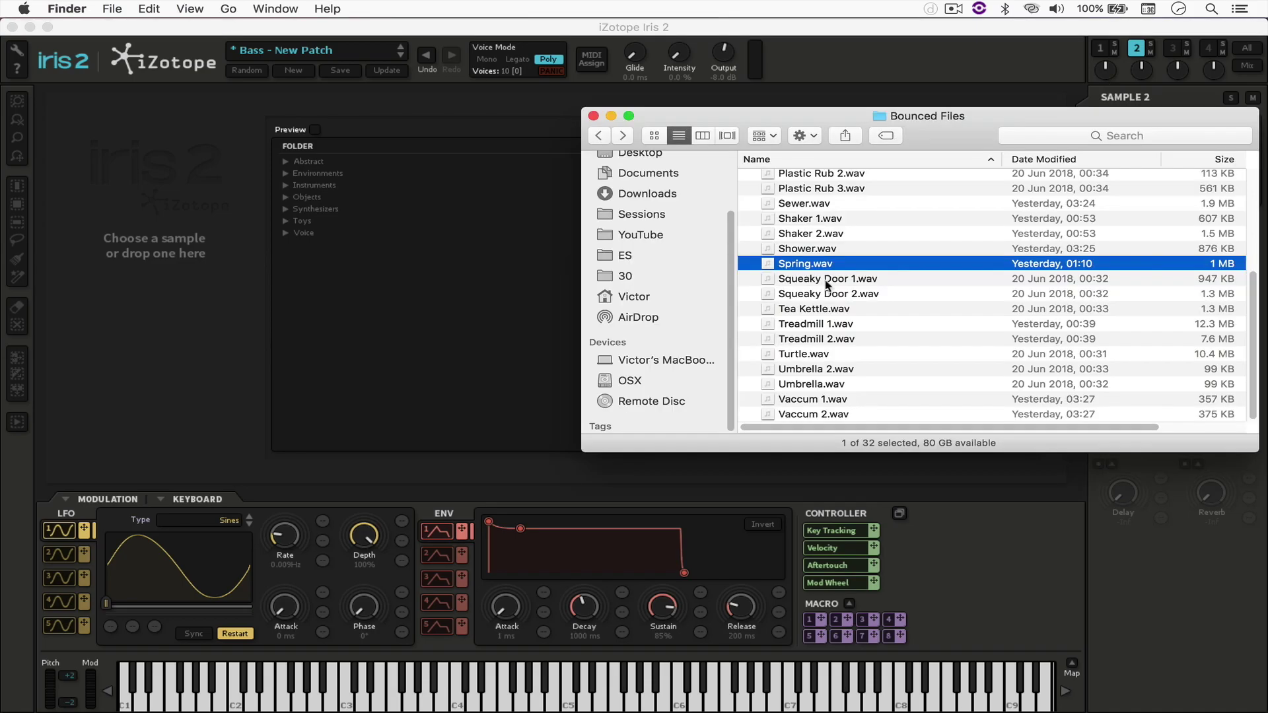
drag(826, 285, 470, 247)
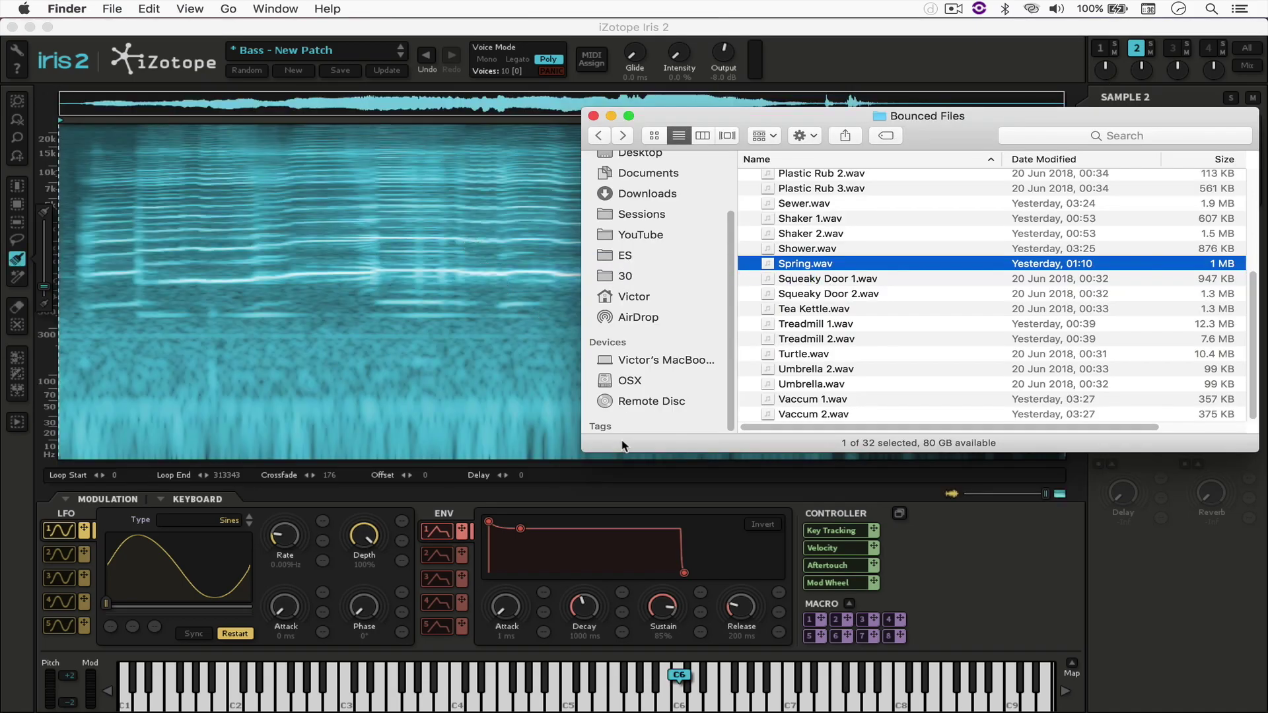
Preview Squeaky Door 1.wav with Quick Look, then close the Bounced Files window.
click(827, 280)
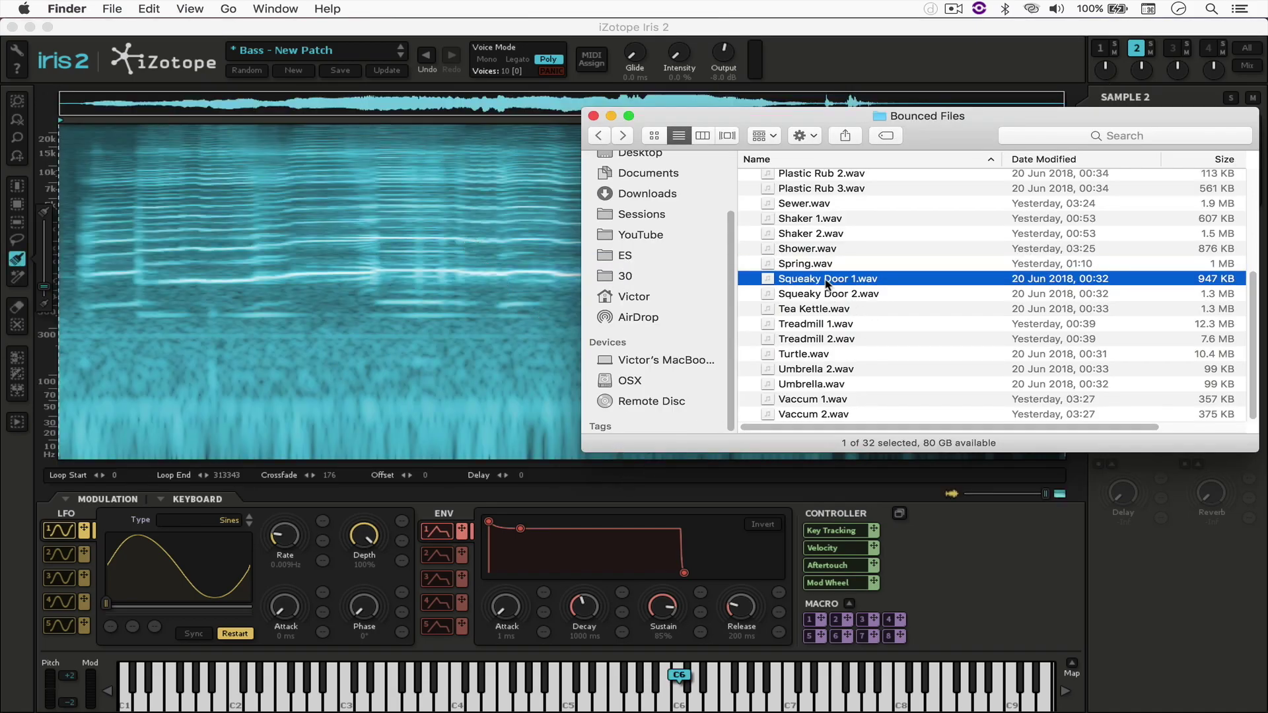
key(space)
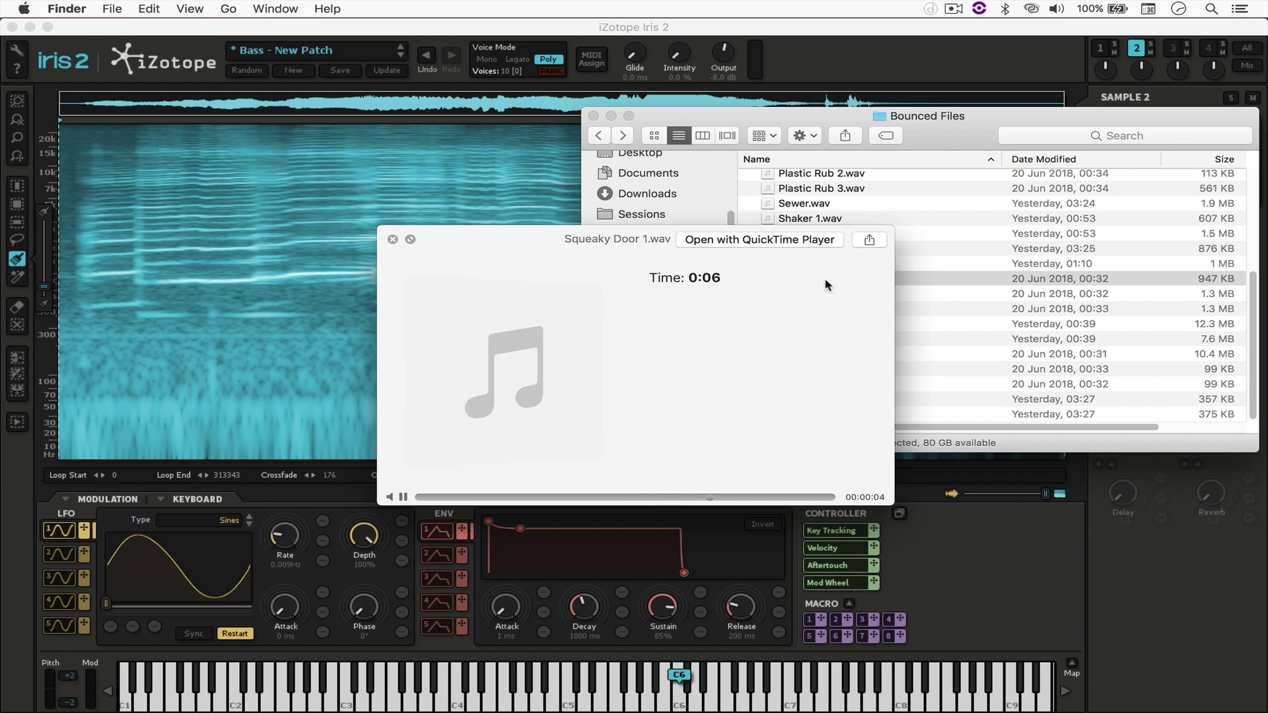
key(space)
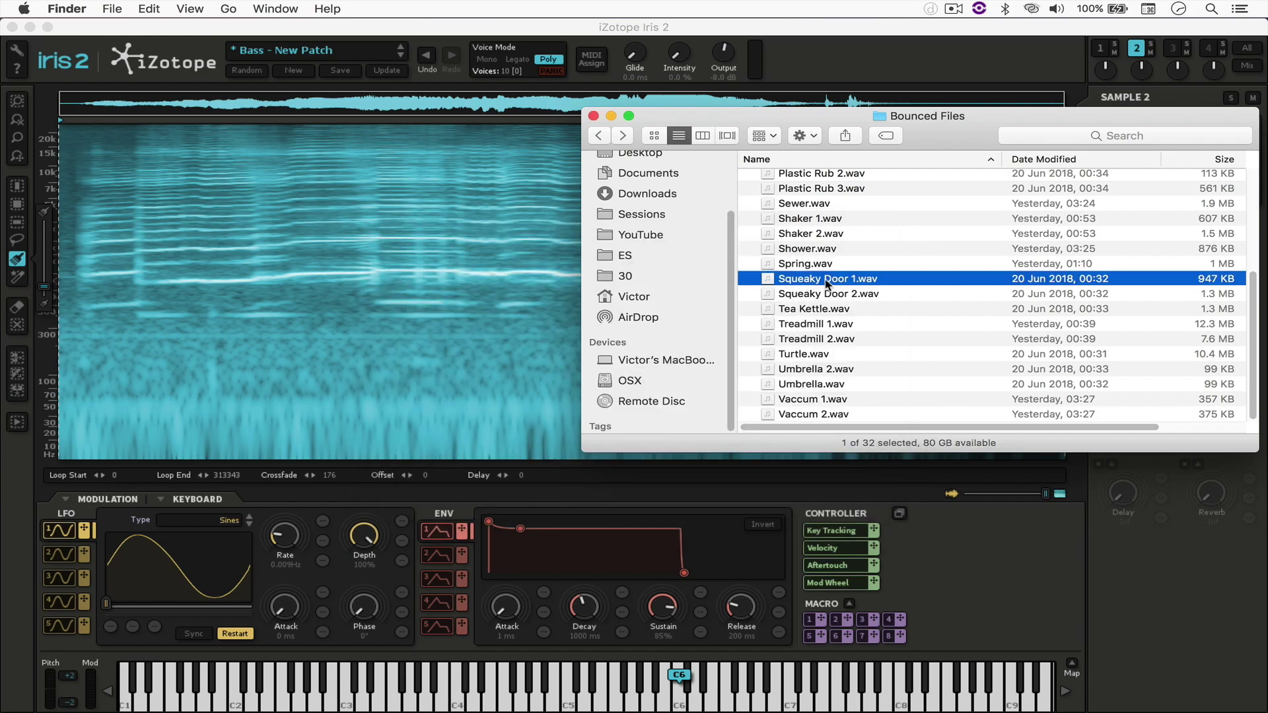
click(594, 116)
Paint three partials mid-way through Squeaky Door 1's spectrogram, then return to Sample 1.
mouse_move(479, 275)
mouse_down()
mouse_move(499, 235)
mouse_move(488, 205)
mouse_up()
drag(477, 146, 476, 161)
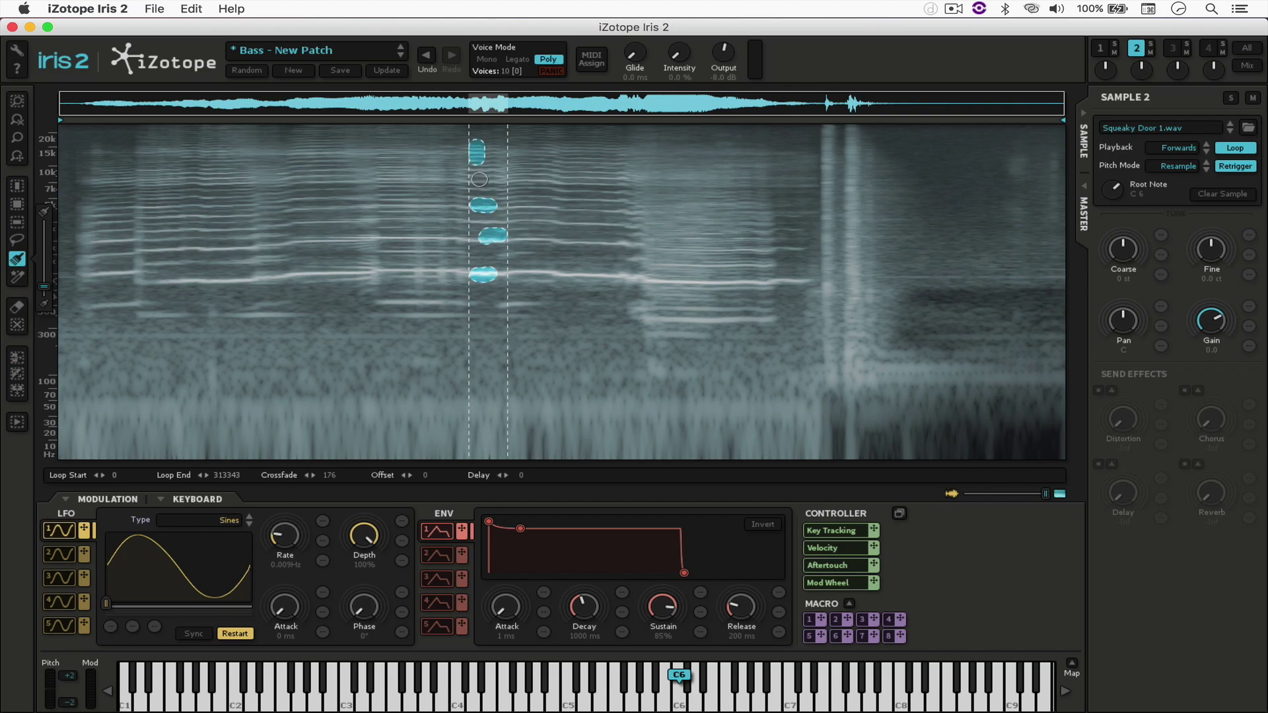
click(490, 177)
click(1100, 48)
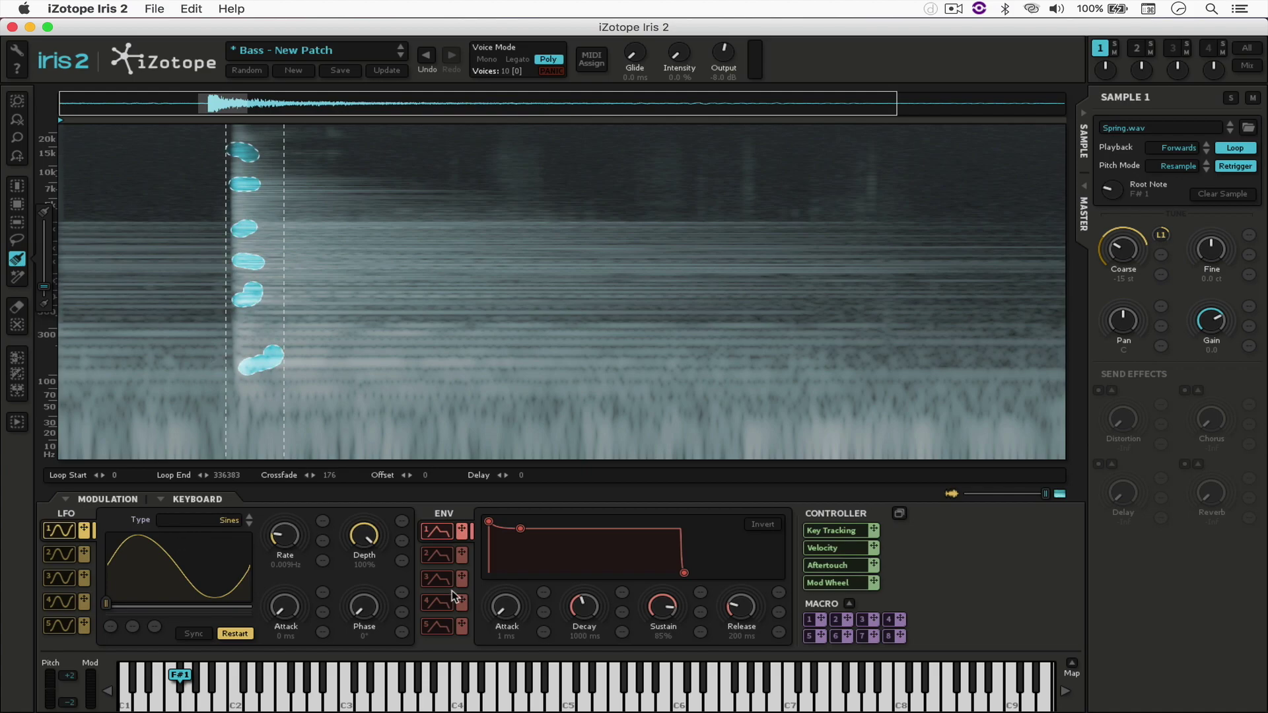
Show Sample 2, Squeaky Door 1.wav, and play a keyboard note to hear its brushed partials.
click(1137, 48)
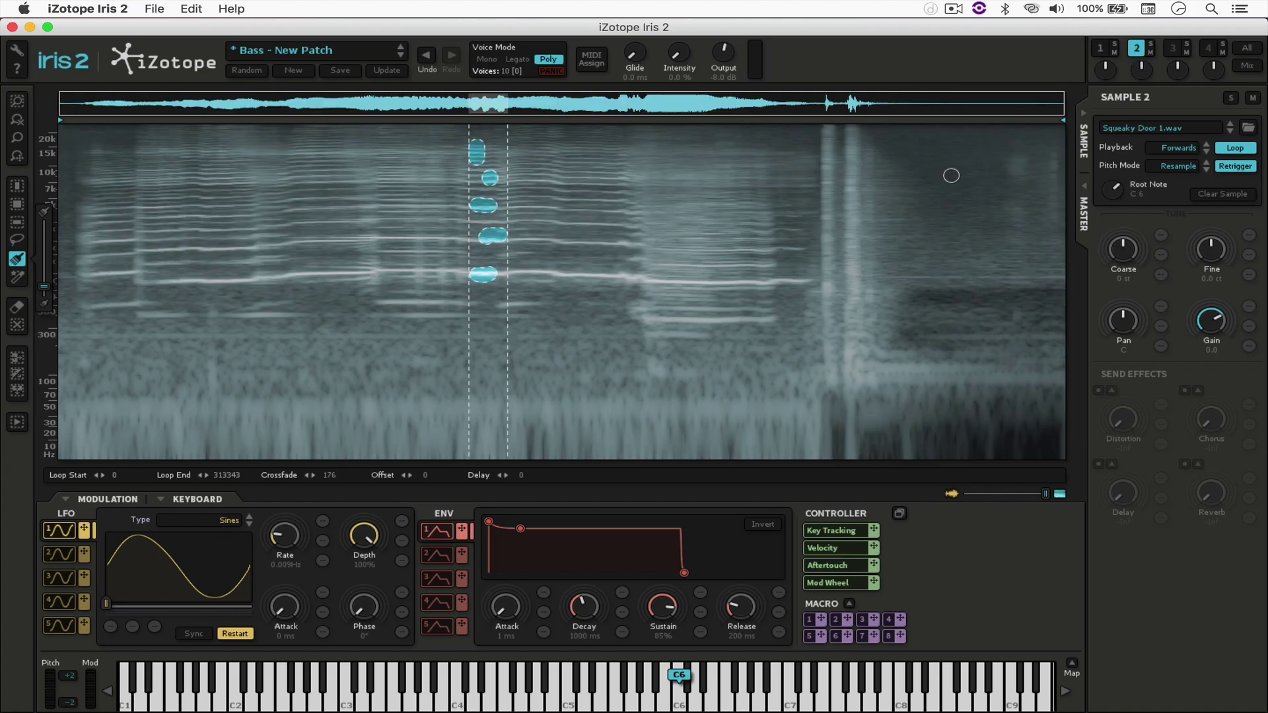
click(459, 705)
Route LFO 1 to Squeaky Door's coarse pitch and audition the pitch wobble at C6.
drag(86, 531, 1161, 237)
click(536, 707)
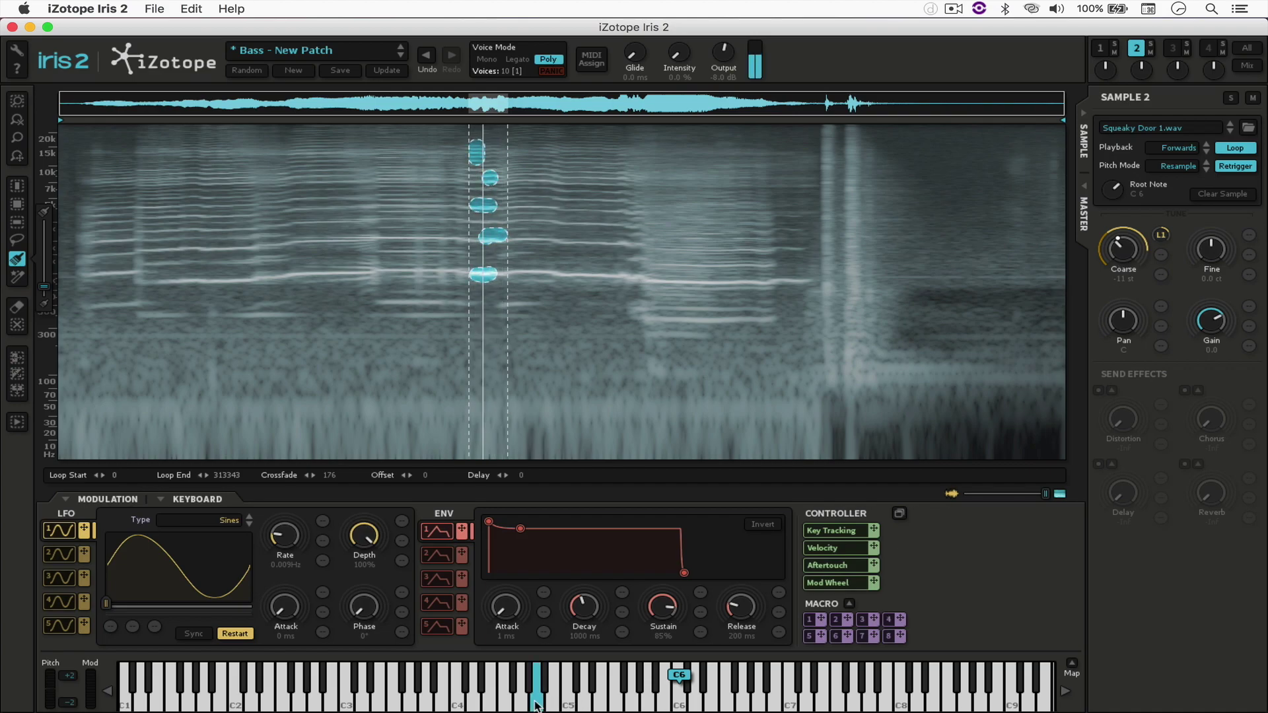
click(679, 705)
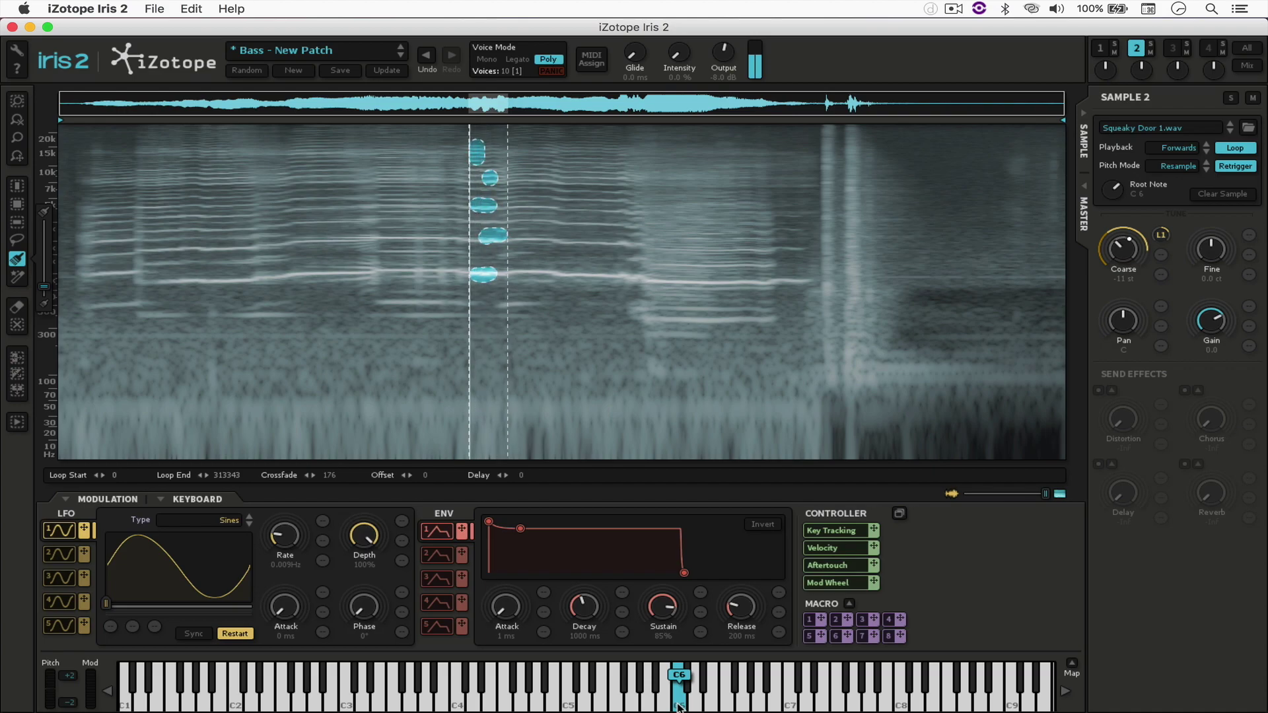
drag(678, 707, 678, 705)
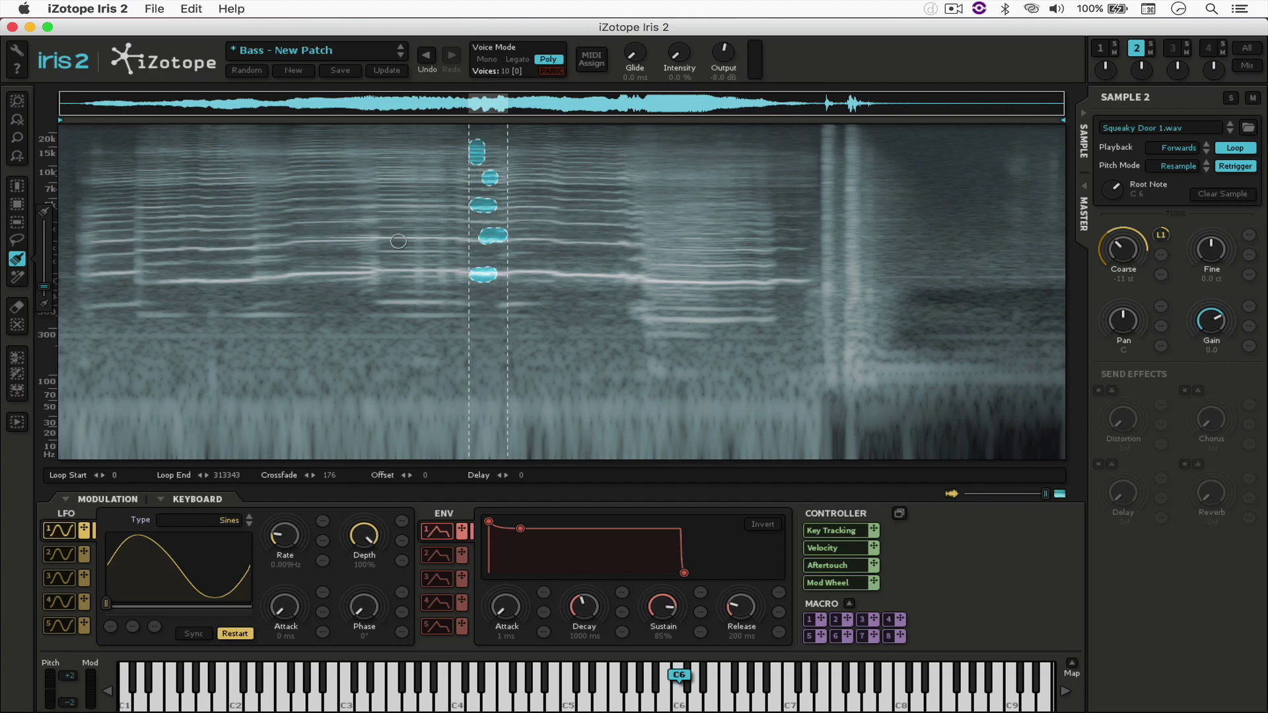
Mute the Squeaky Door layer, play Spring.wav alone sliding up toward C9, then reselect layer 2.
click(1151, 52)
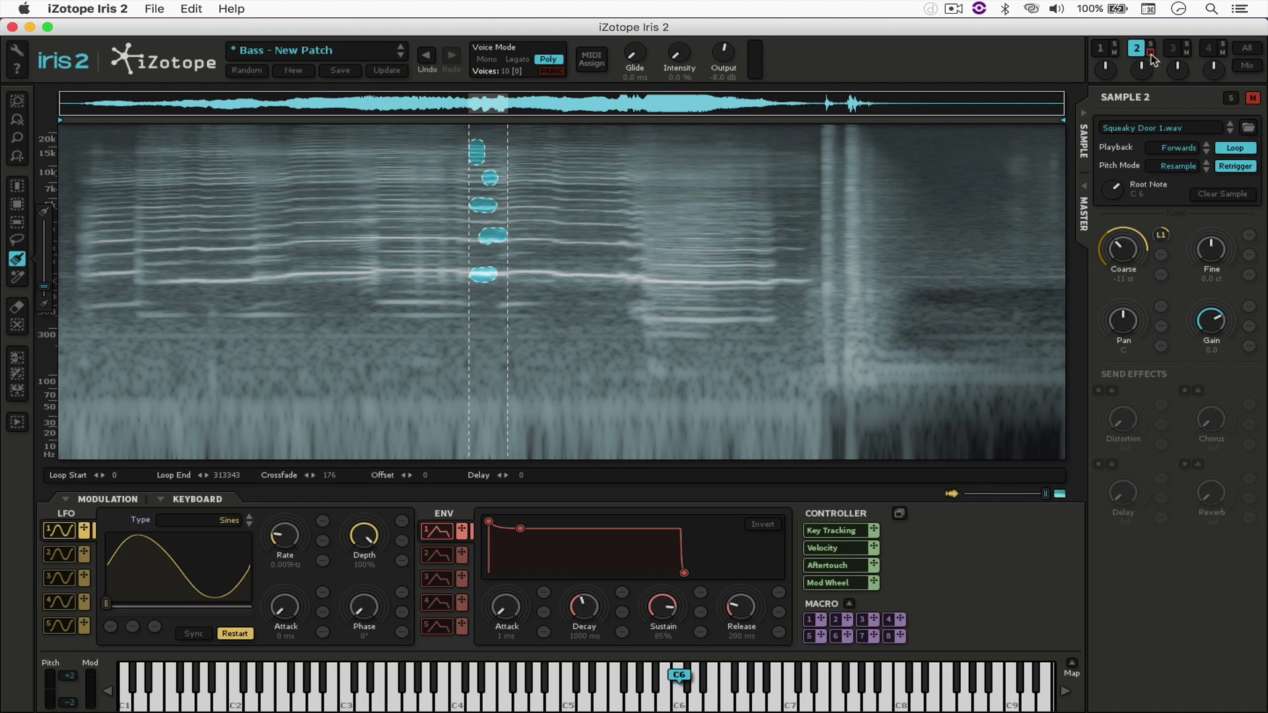
click(1101, 48)
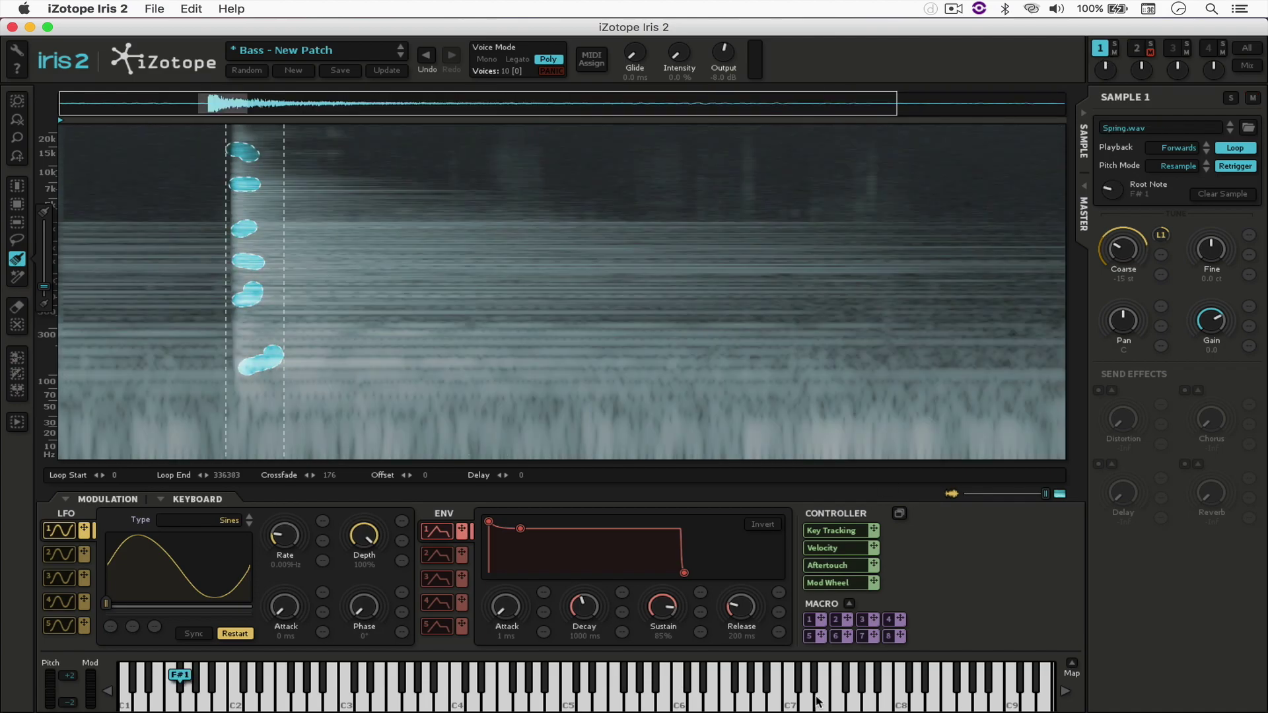
click(902, 698)
drag(905, 700, 976, 700)
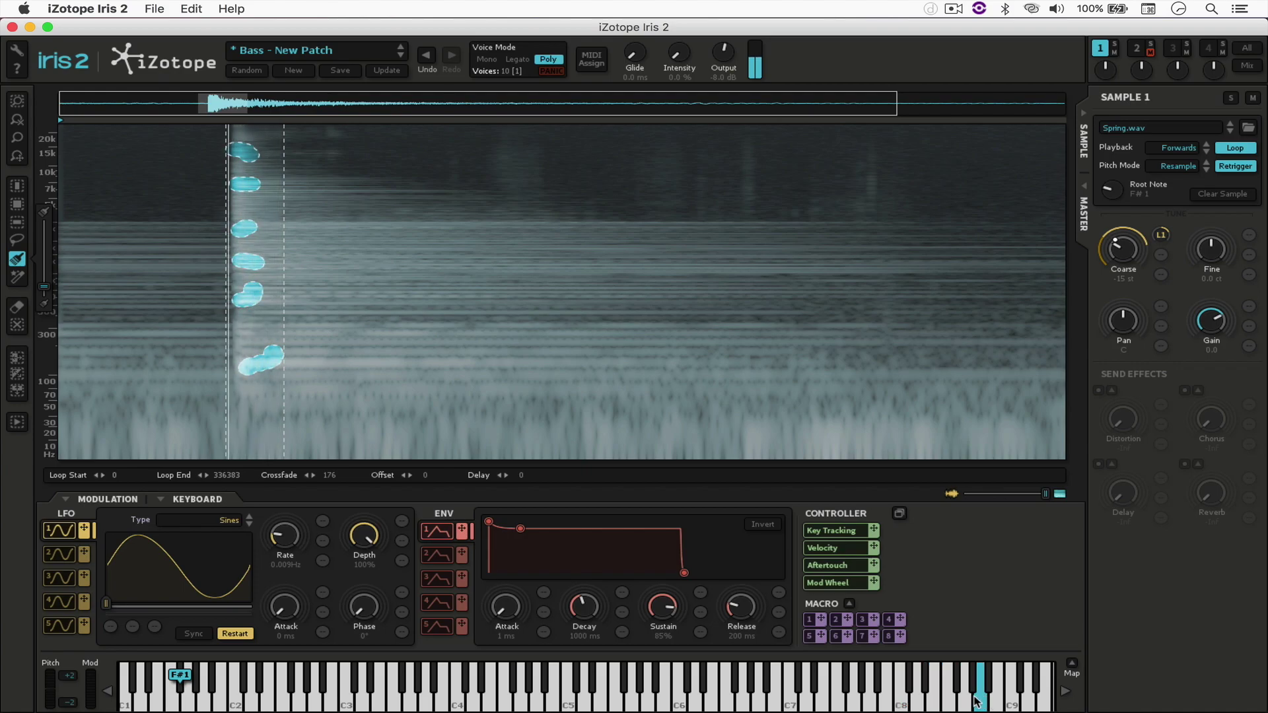
drag(977, 701, 976, 702)
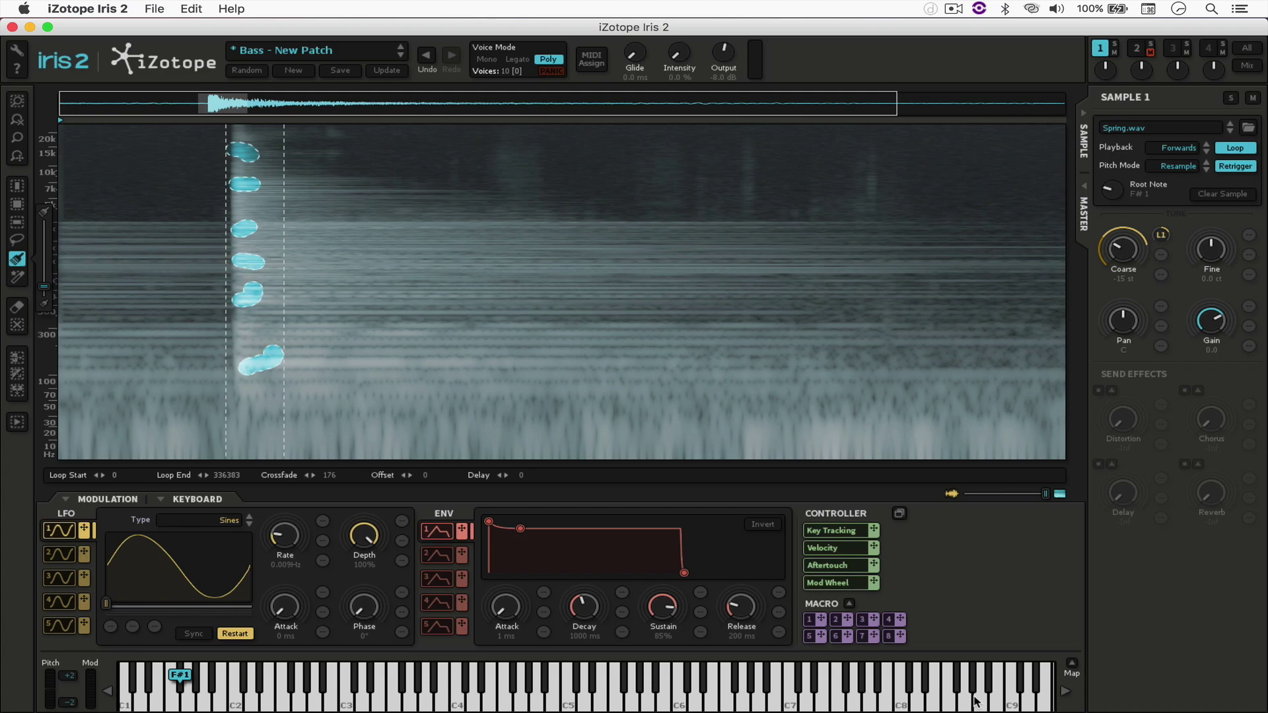
click(1137, 47)
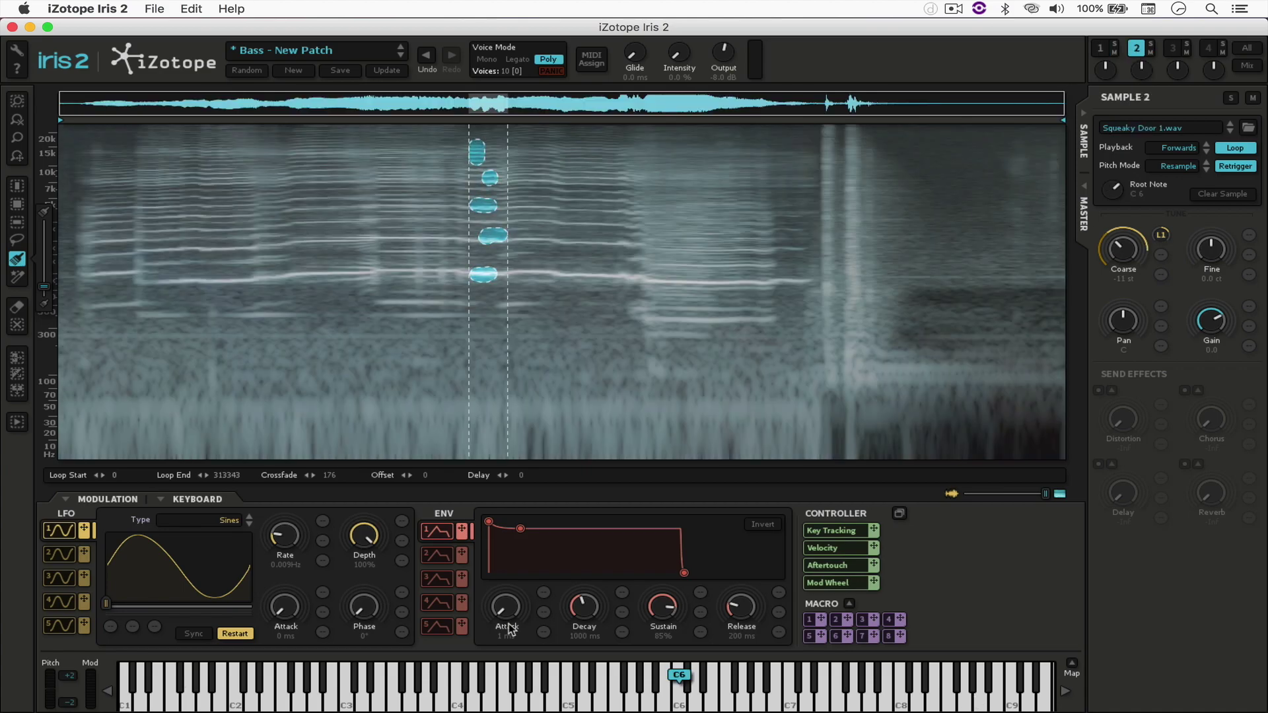
Audition C6 and C7, brush in the long low harmonic line, then replay C6 to hear it.
click(679, 707)
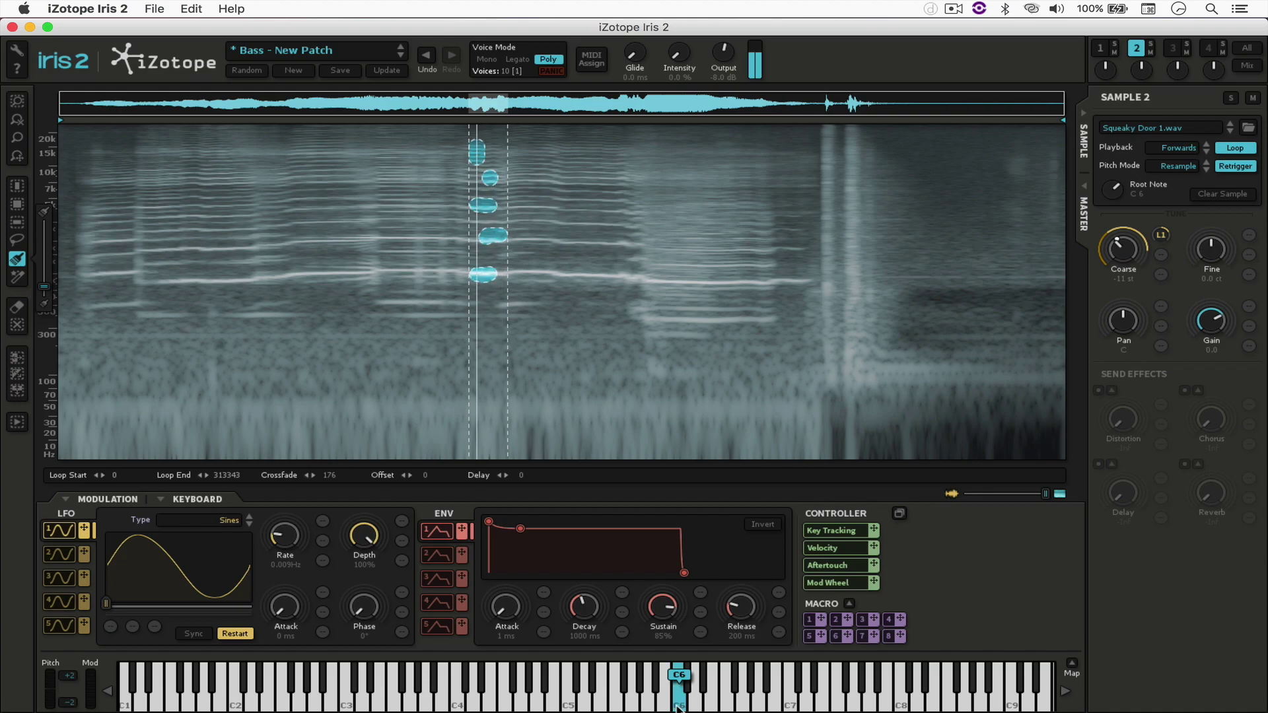
click(803, 705)
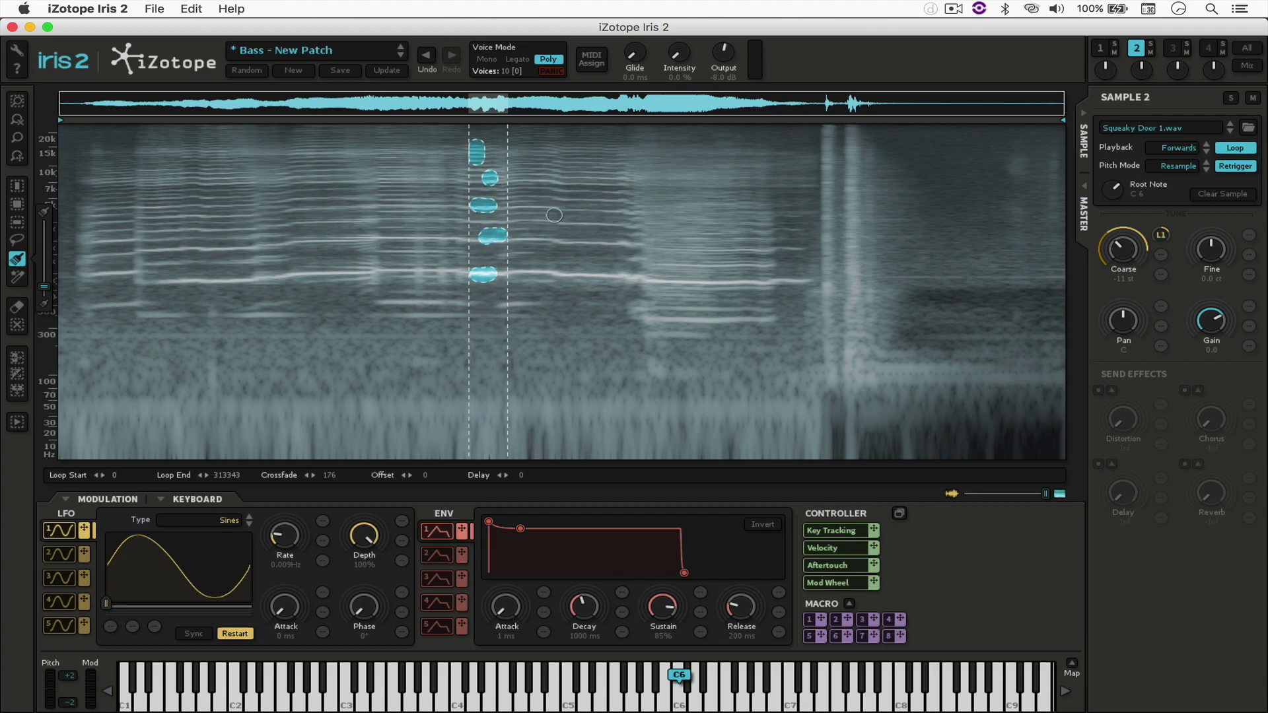
drag(432, 270, 600, 276)
click(685, 697)
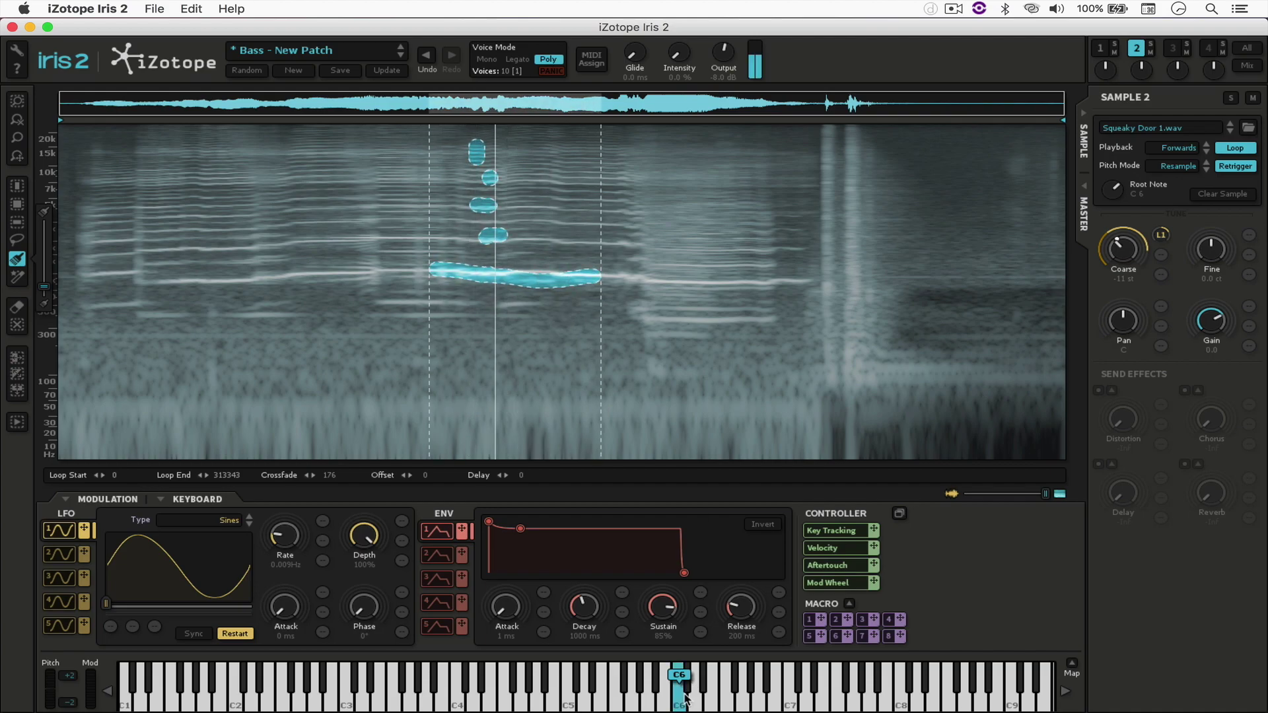
drag(686, 696, 678, 700)
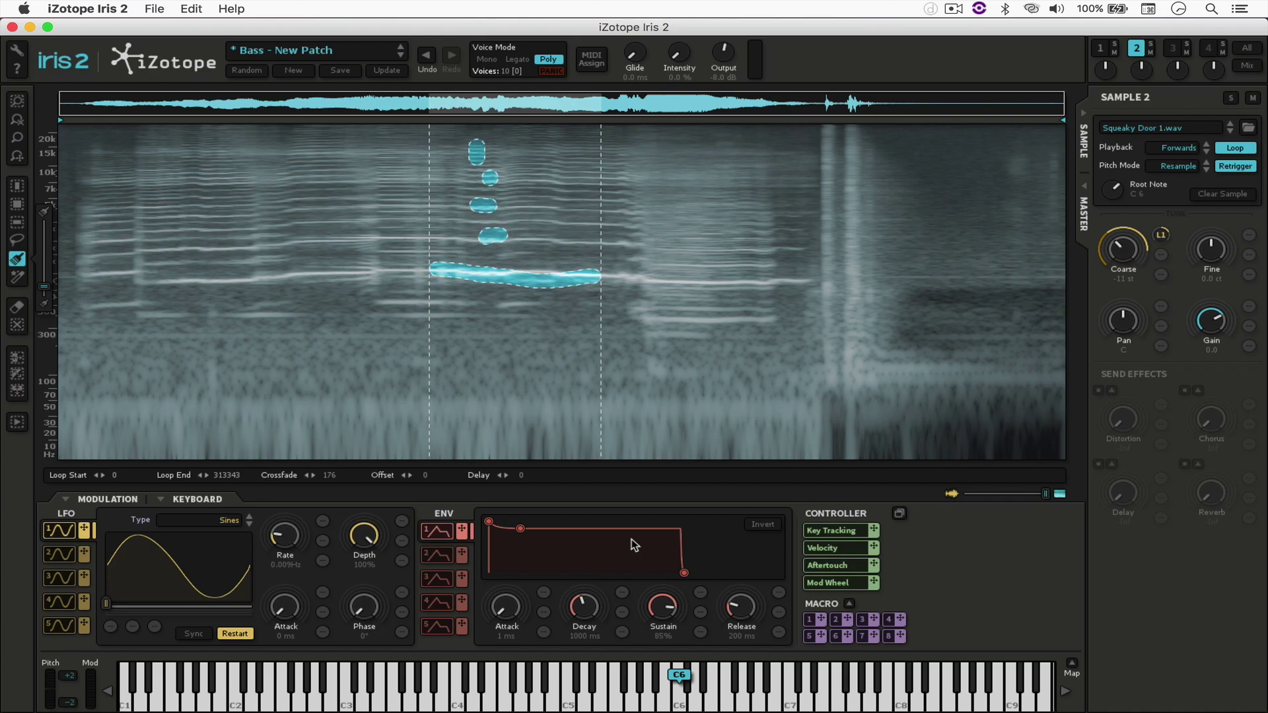
drag(680, 694, 681, 698)
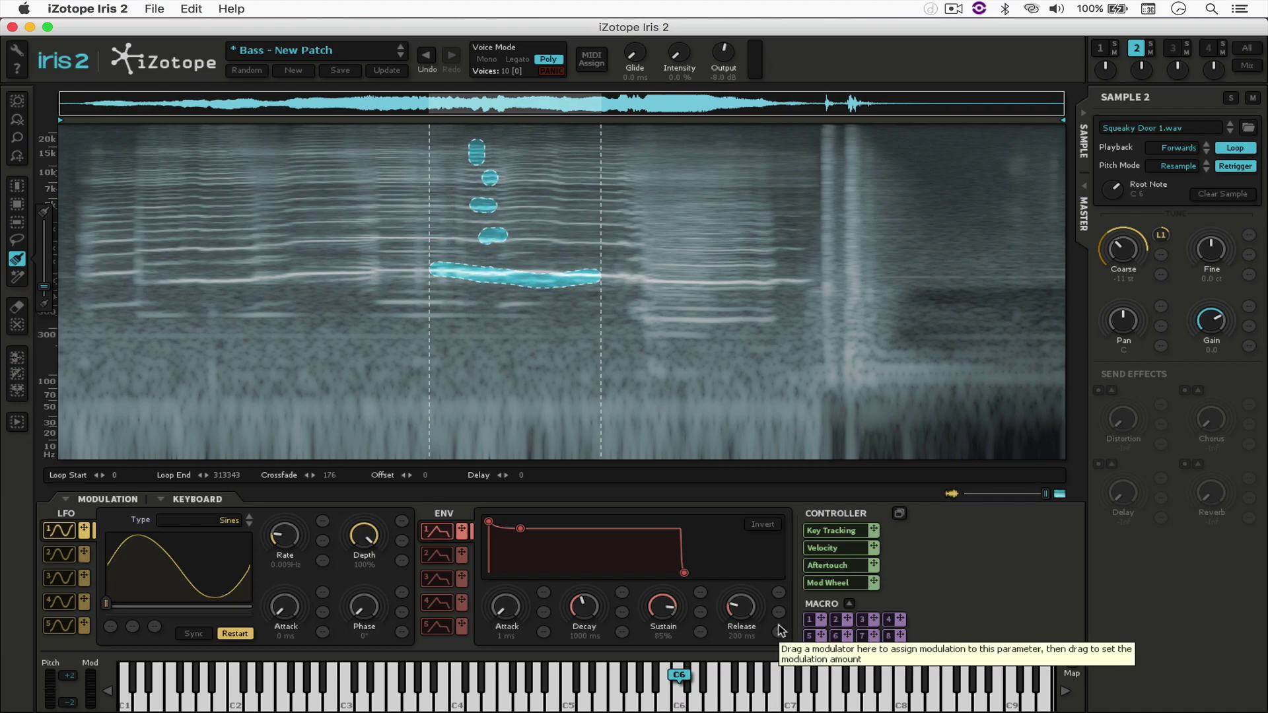
In the MASTER section, switch on the Distortion, Chorus, Delay and Reverb effects, leaving Master selected.
click(1077, 215)
click(1098, 390)
click(1098, 464)
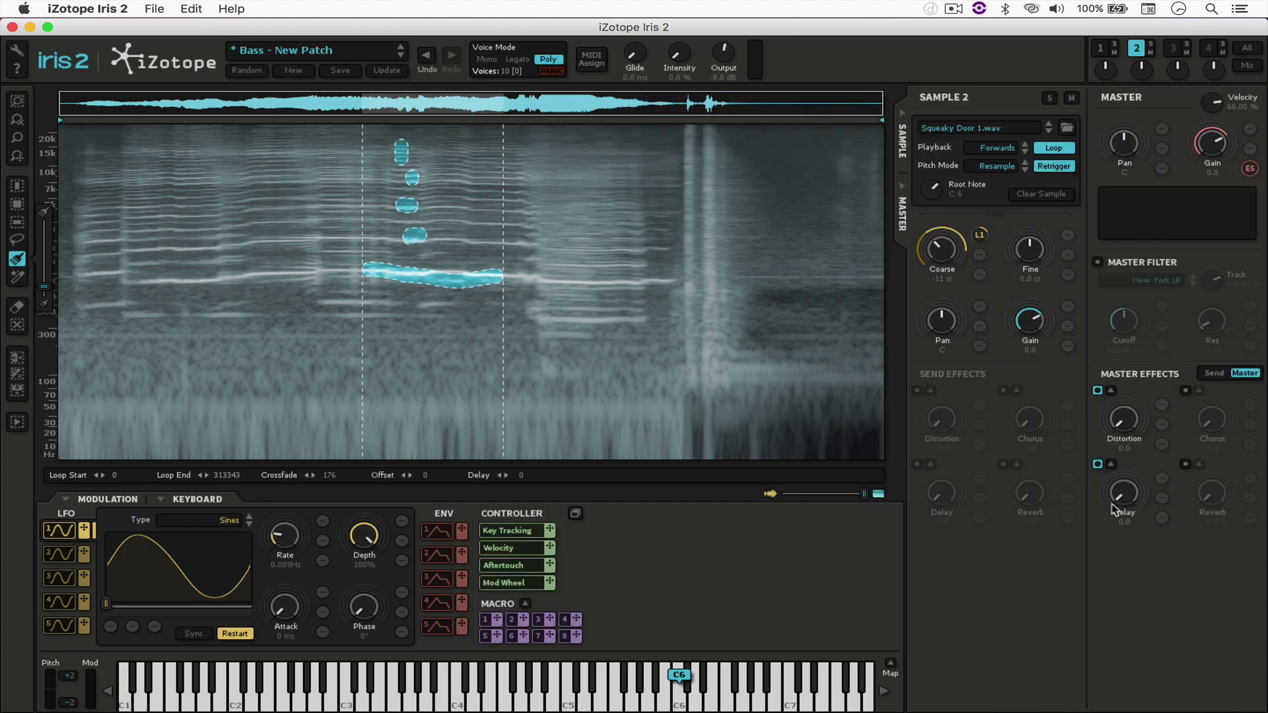
click(1097, 391)
click(1186, 390)
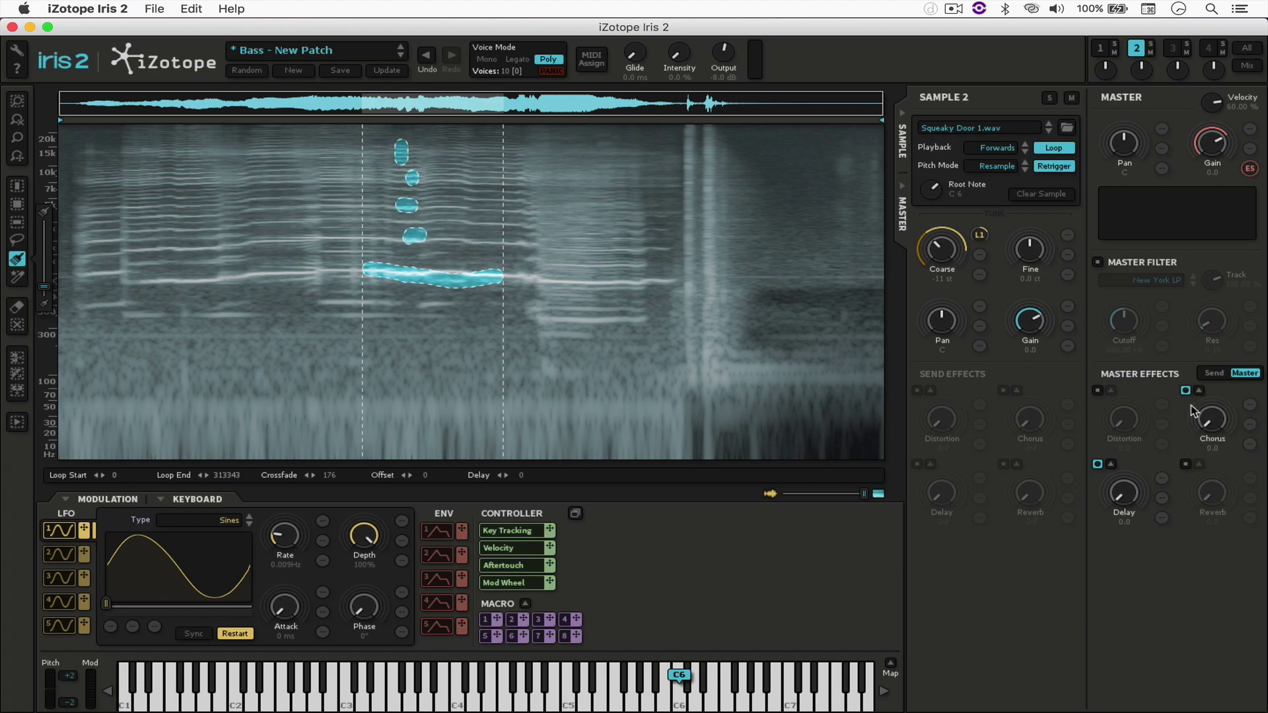
click(1186, 464)
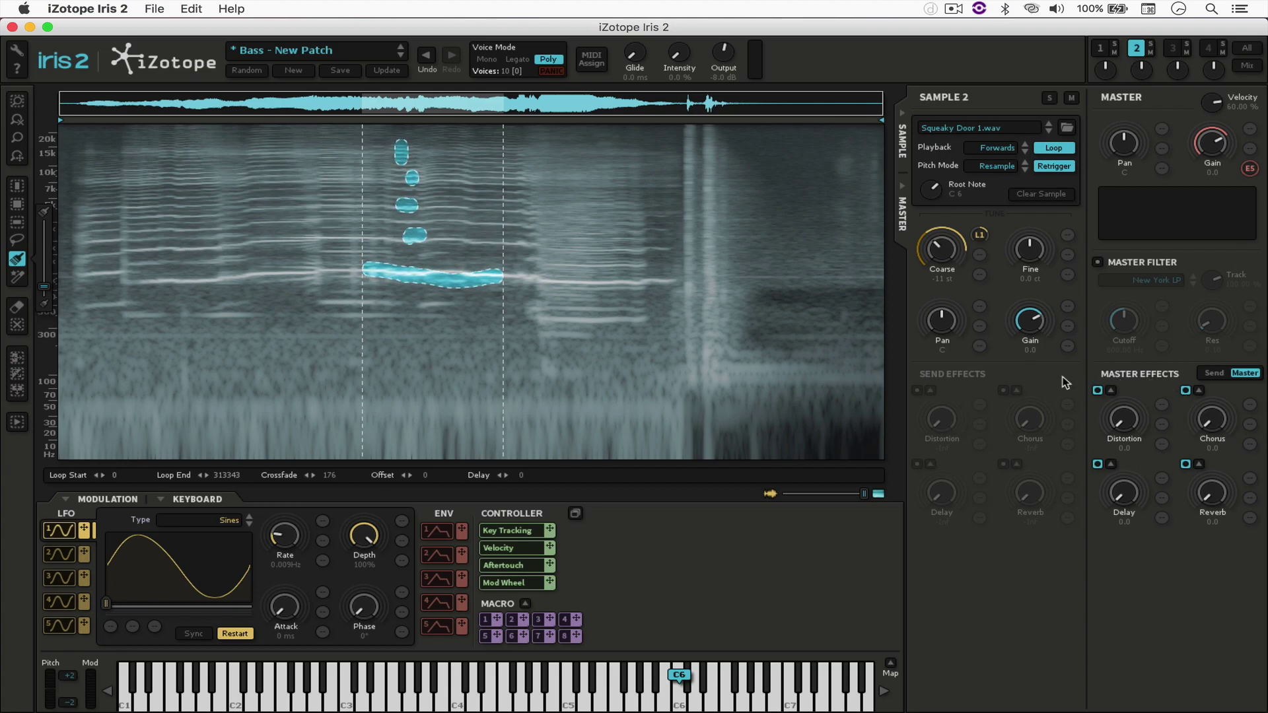
click(1214, 374)
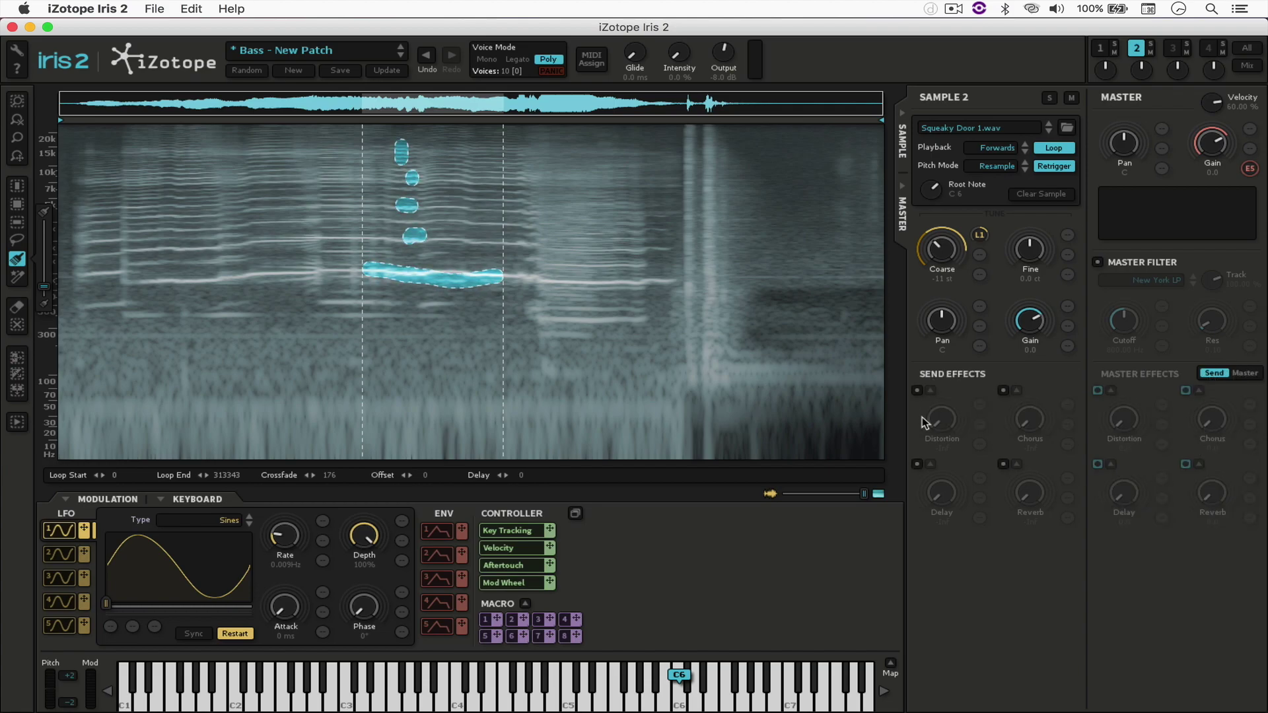
click(1245, 374)
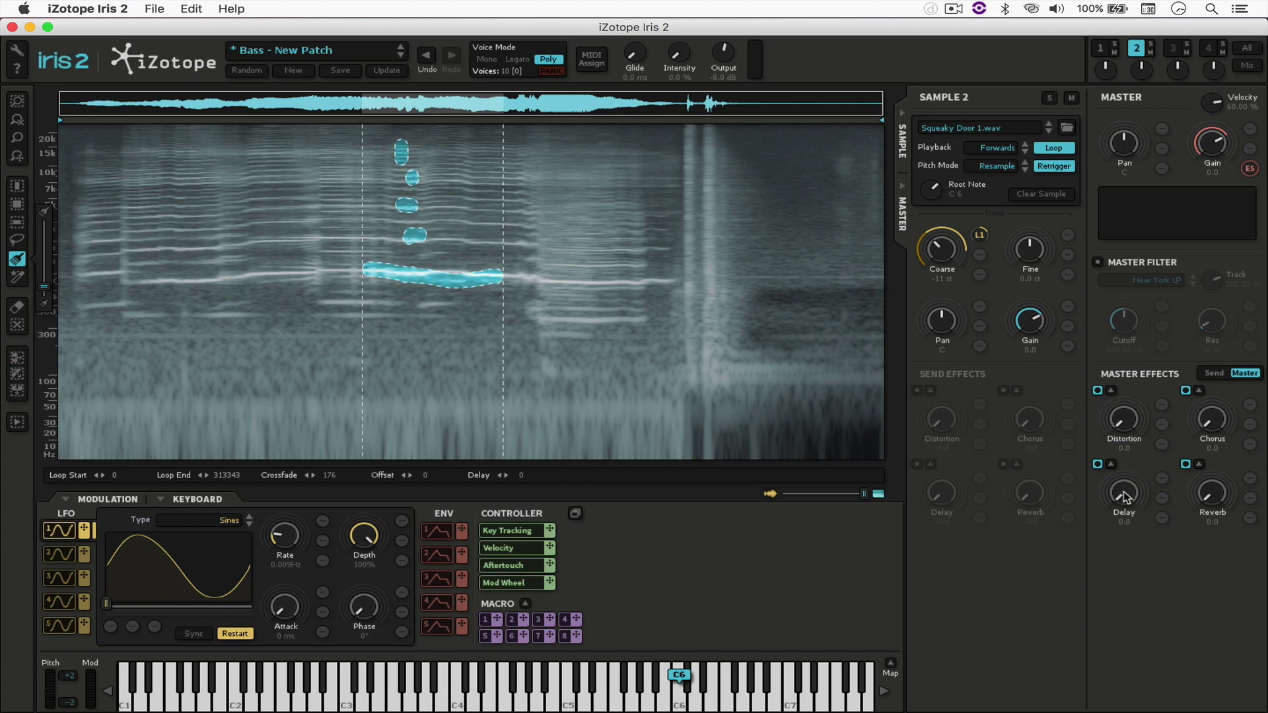
Raise master Delay to 18 and Reverb to 20, then audition notes around C6 and C5.
drag(1123, 496, 1122, 483)
drag(1211, 492, 1210, 477)
click(676, 705)
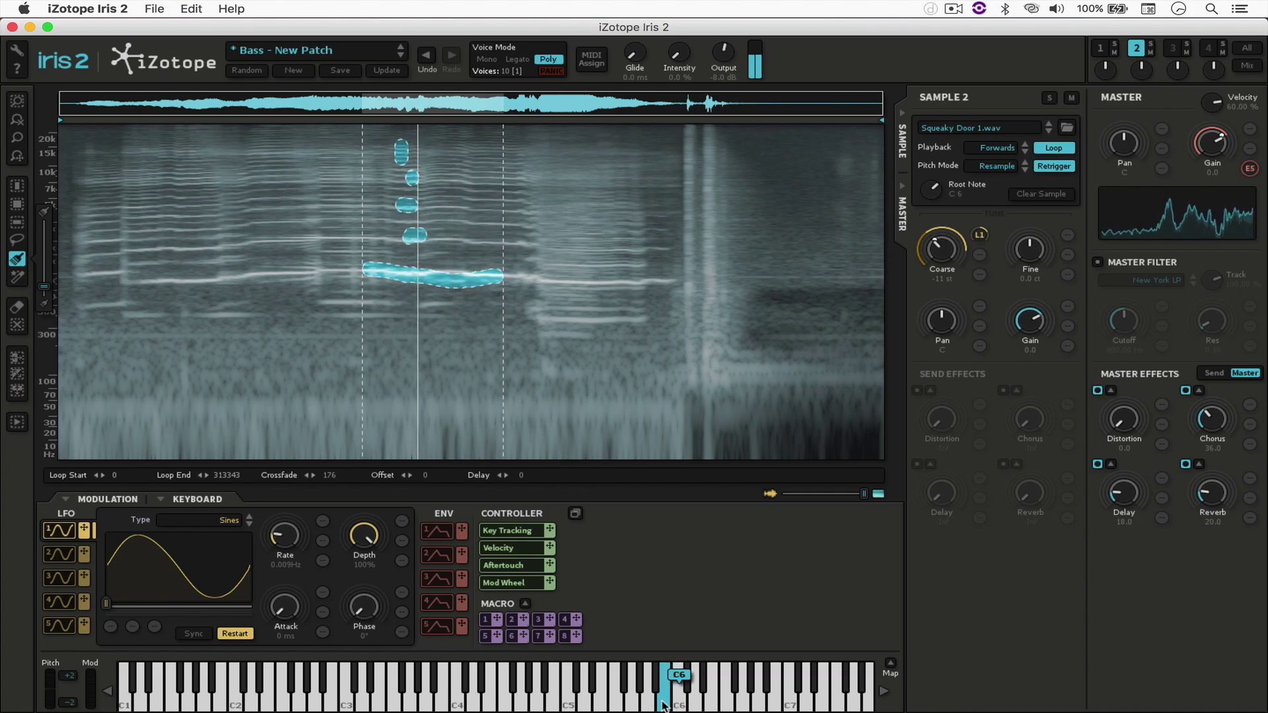
click(557, 704)
drag(557, 704, 626, 708)
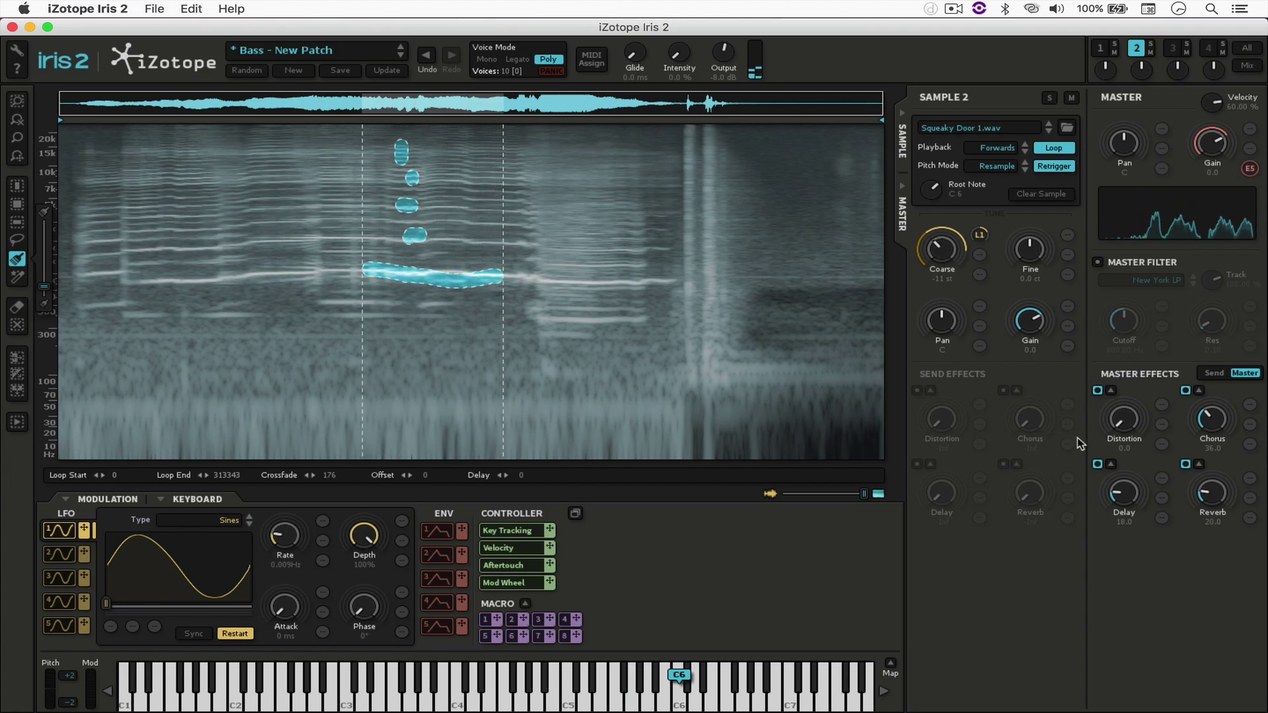
Raise master Distortion to 53 and audition the full patch with notes between C4 and C5.
drag(1114, 434, 1118, 389)
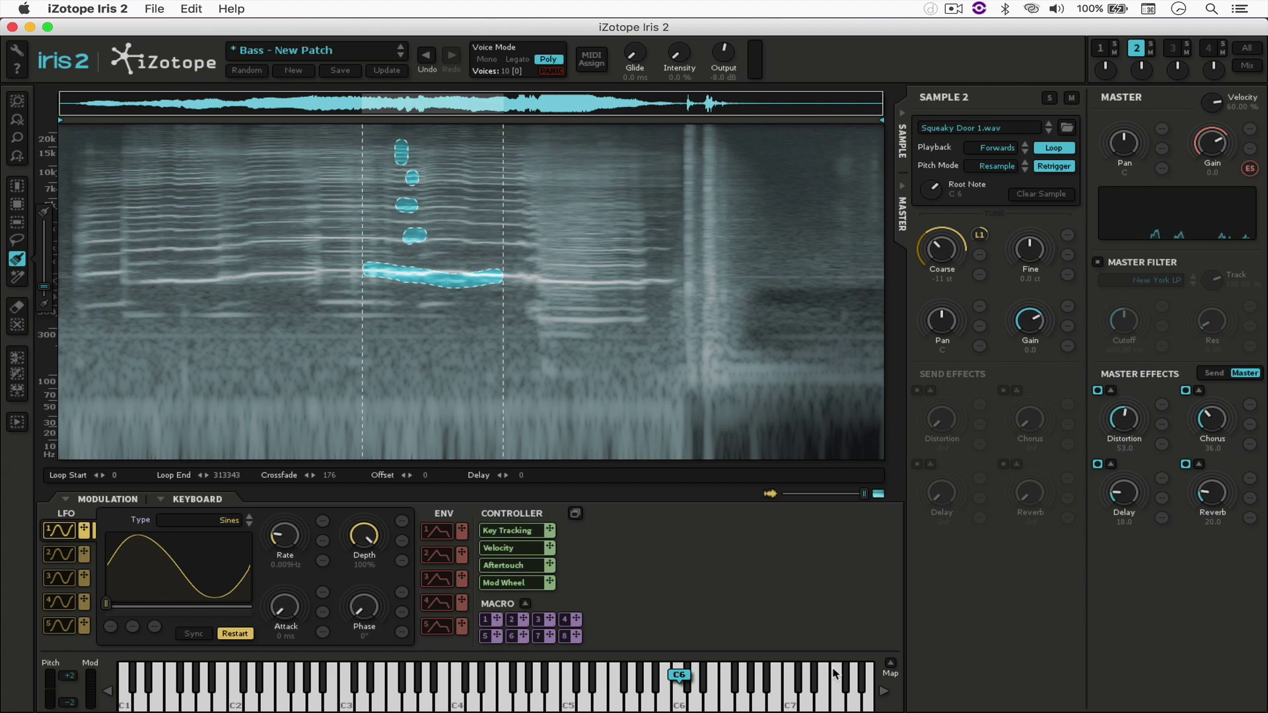
drag(590, 680, 834, 710)
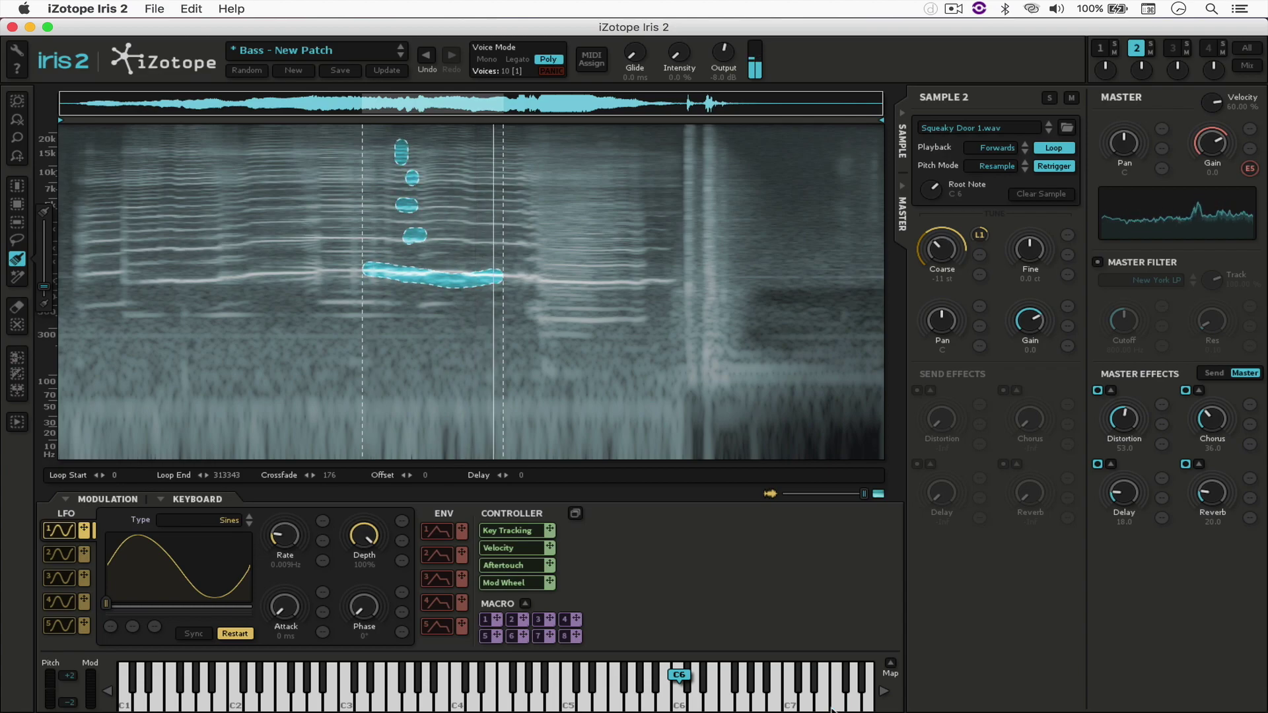
click(584, 707)
click(505, 706)
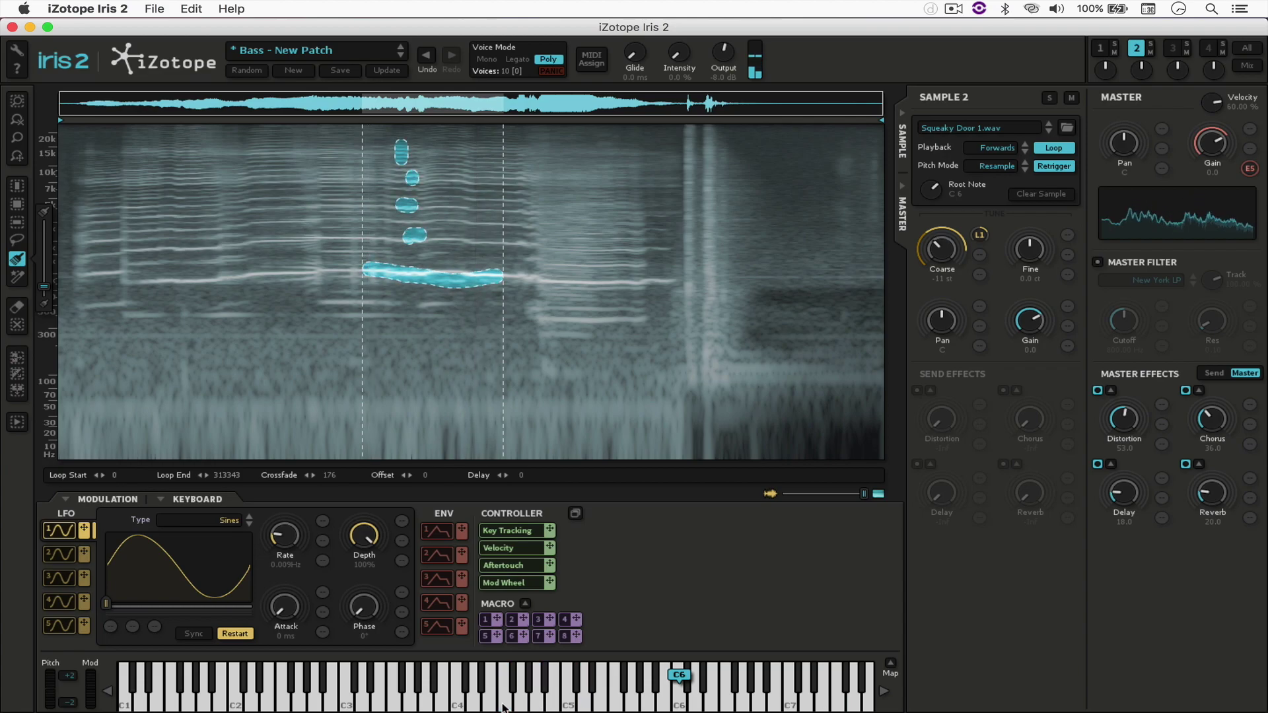
click(521, 706)
click(534, 706)
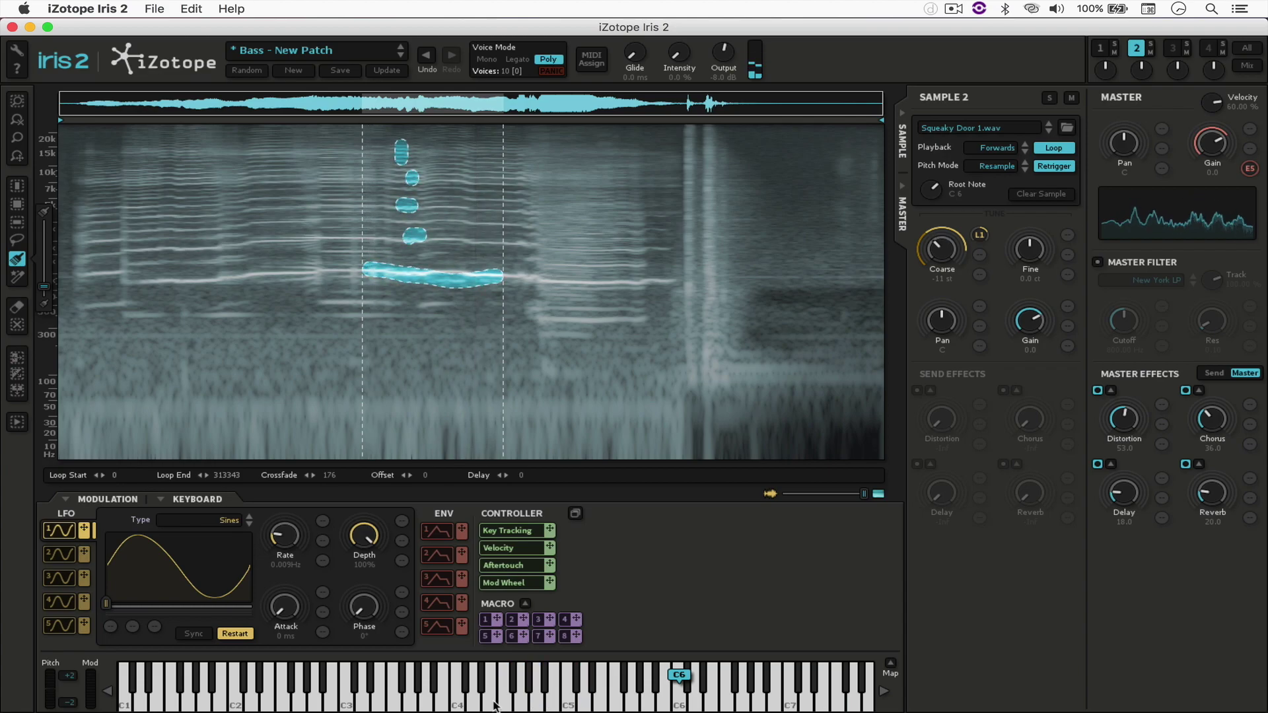
click(458, 705)
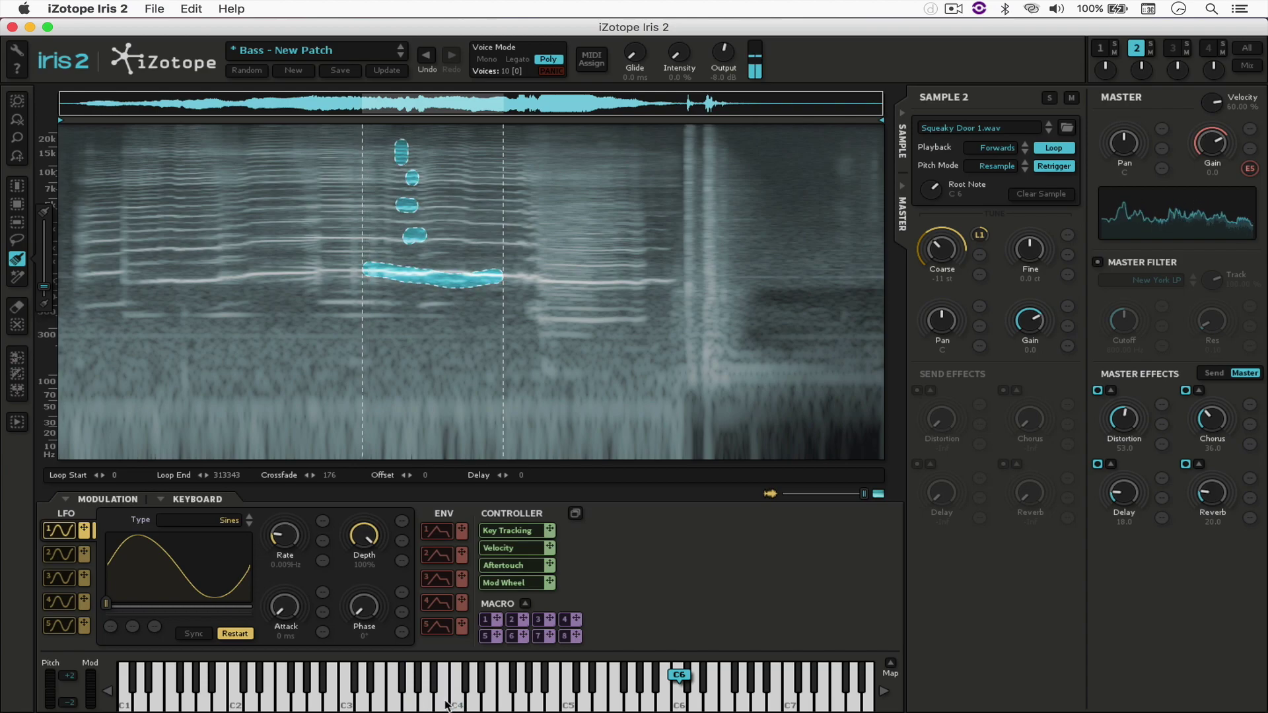